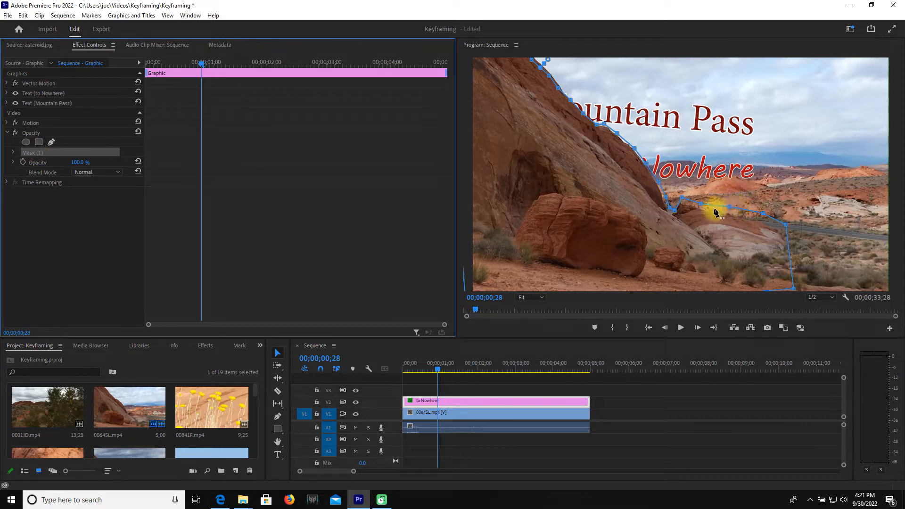
# Step: Reshape the opacity mask along the low hill beyond the rock slope and shift the "to Nowhere" text slightly left and down
pyautogui.moveTo(682, 198); pyautogui.dragTo(773, 230)
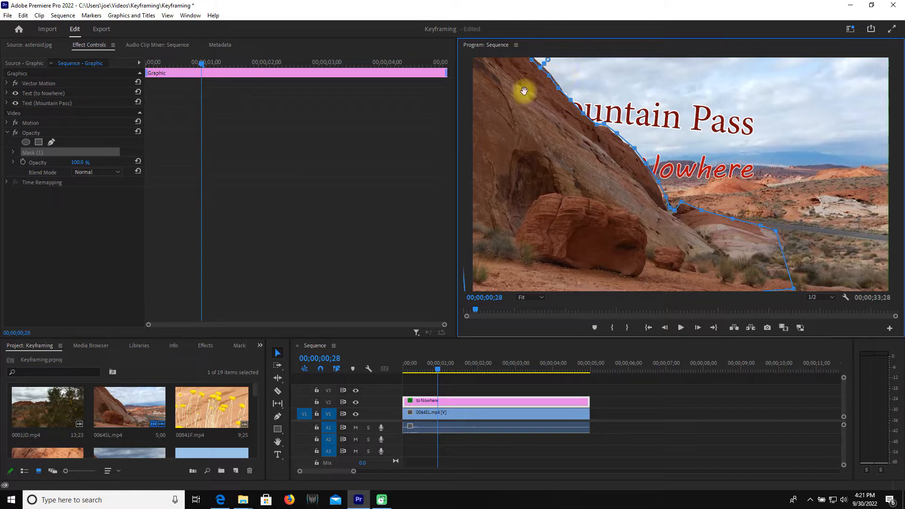
pyautogui.click(35, 93)
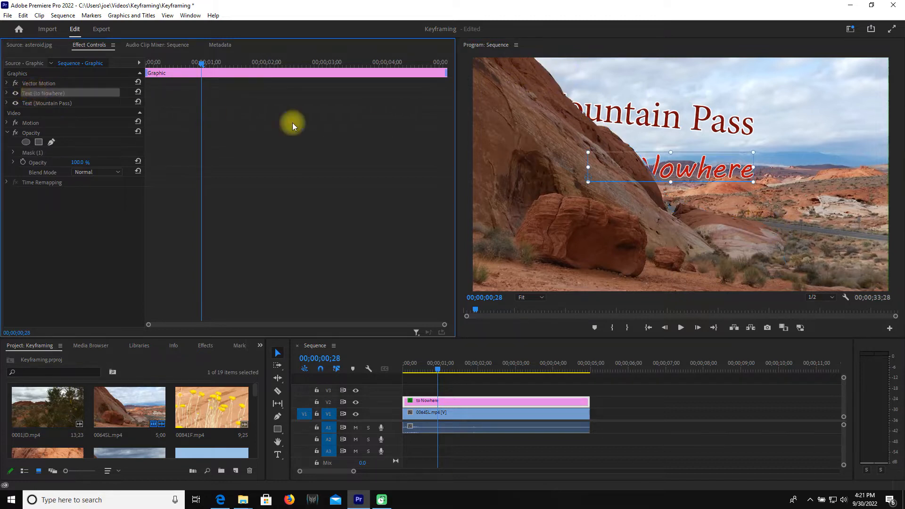
pyautogui.moveTo(663, 171)
pyautogui.mouseDown()
pyautogui.moveTo(696, 170)
pyautogui.moveTo(655, 174)
pyautogui.mouseUp()
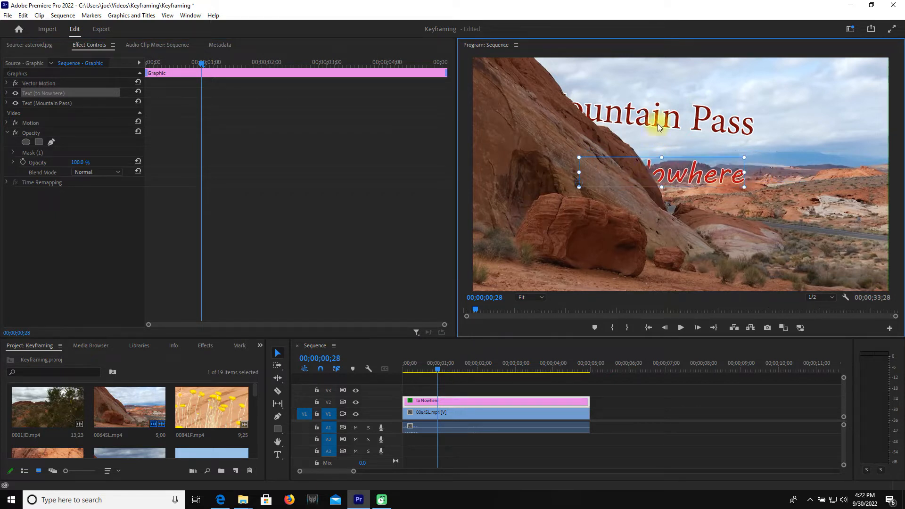
# Step: Reposition the "Mountain Pass" text to about 198, 182 so its first letter tucks partly behind the rock slope
pyautogui.moveTo(657, 121)
pyautogui.mouseDown()
pyautogui.moveTo(646, 114)
pyautogui.moveTo(696, 117)
pyautogui.moveTo(671, 118)
pyautogui.mouseUp()
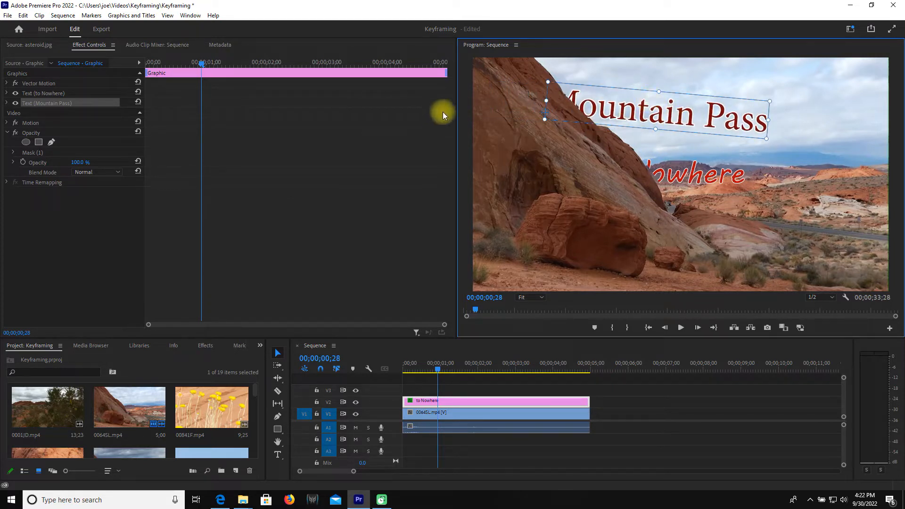
pyautogui.moveTo(632, 106); pyautogui.dragTo(684, 112)
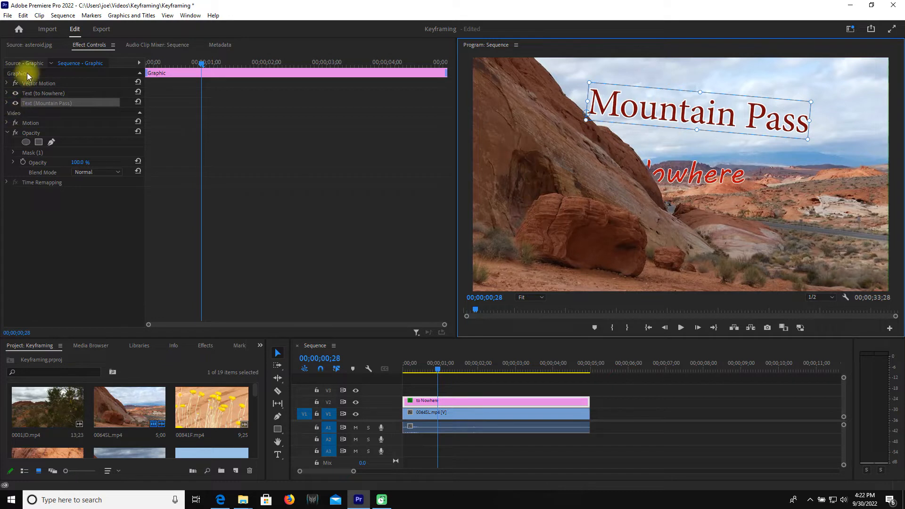
pyautogui.click(7, 133)
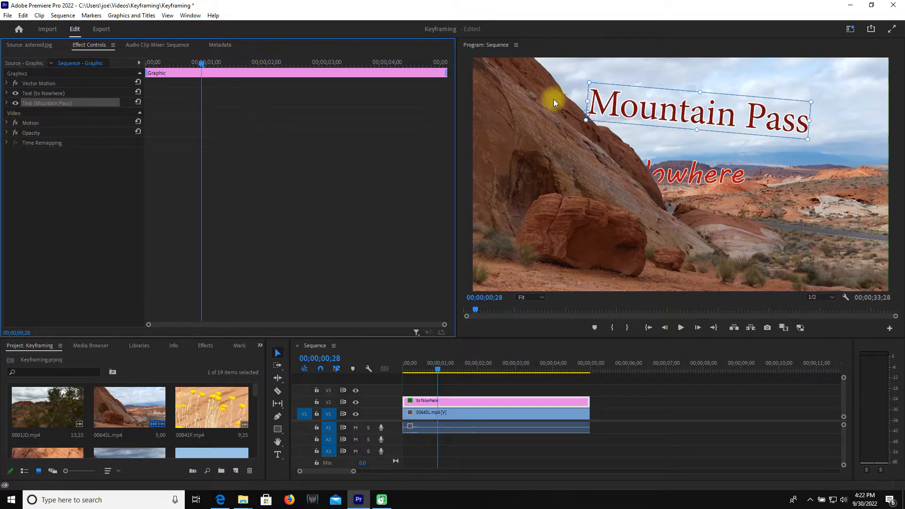
pyautogui.moveTo(612, 103); pyautogui.dragTo(560, 107)
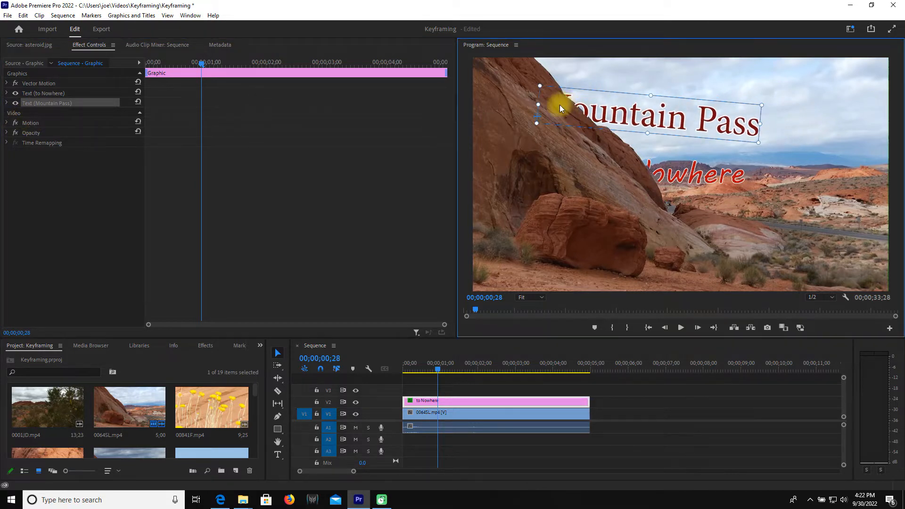
# Step: Try moving the whole graphic through Motion to horizontal position 970, check its opacity mask, and undo the move
pyautogui.click(8, 123)
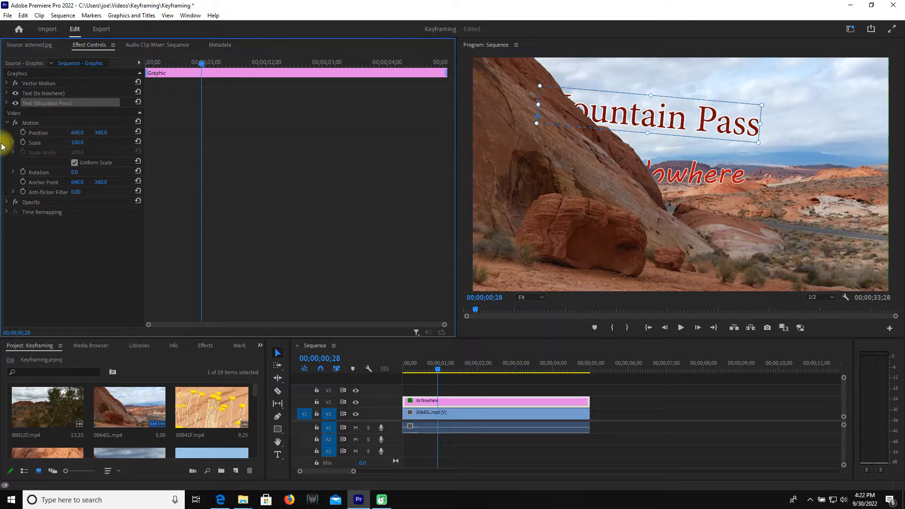
pyautogui.moveTo(76, 132); pyautogui.dragTo(232, 134)
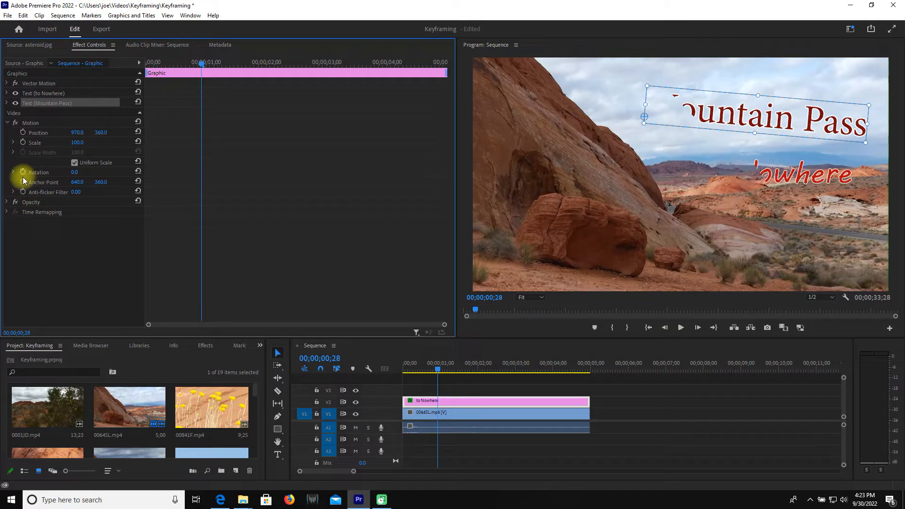
pyautogui.click(11, 203)
pyautogui.click(33, 222)
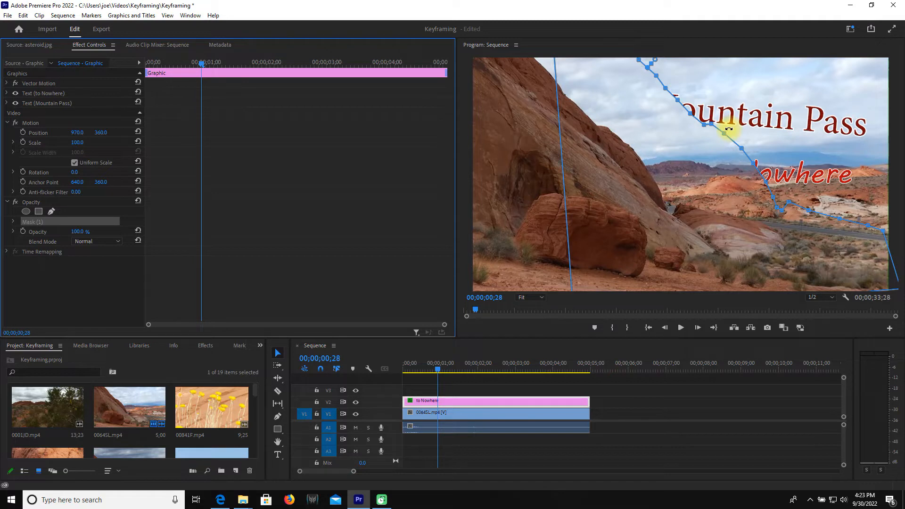
pyautogui.hotkey('ctrl', 'z')
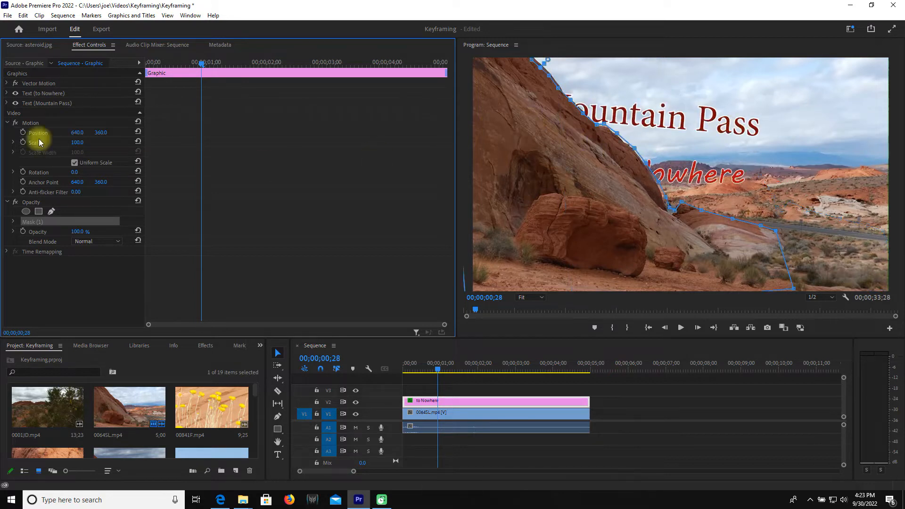
pyautogui.click(8, 123)
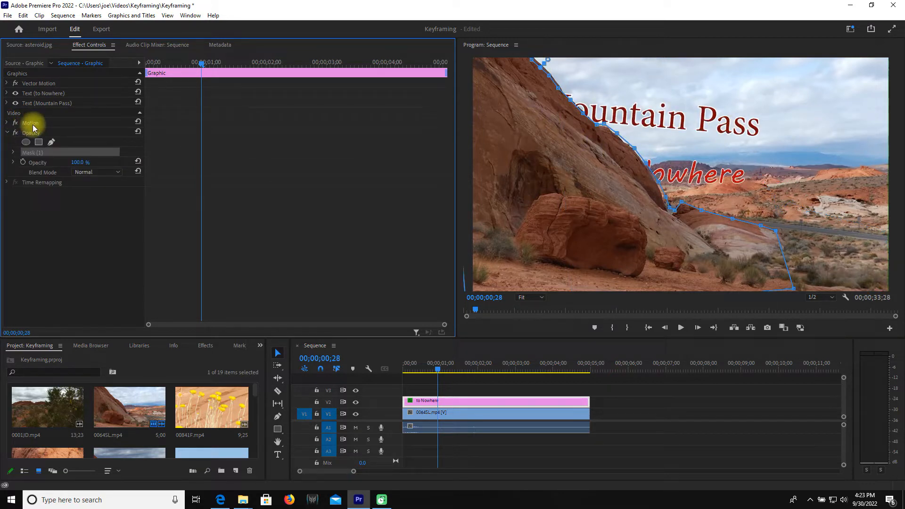
pyautogui.click(7, 132)
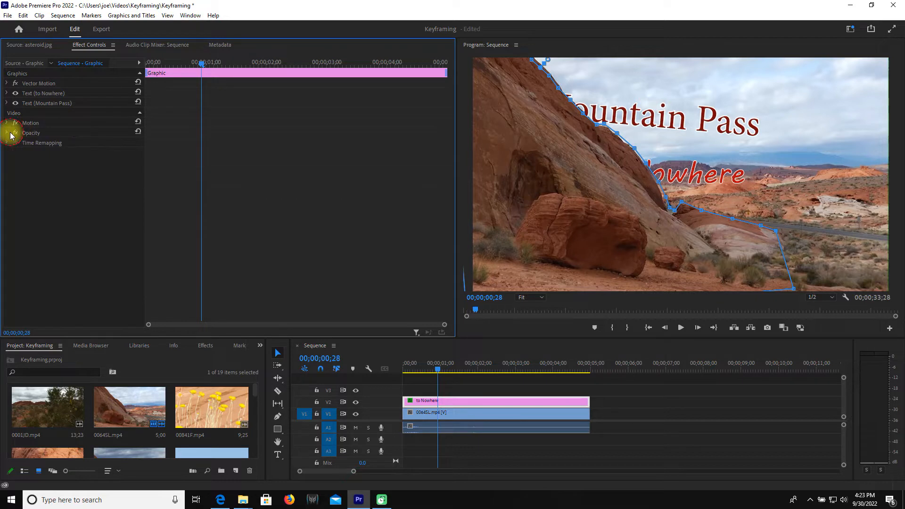
# Step: Set the "Mountain Pass" text's horizontal position to -414.9 at 00;00;00;10 and start Position keyframing there
pyautogui.click(42, 103)
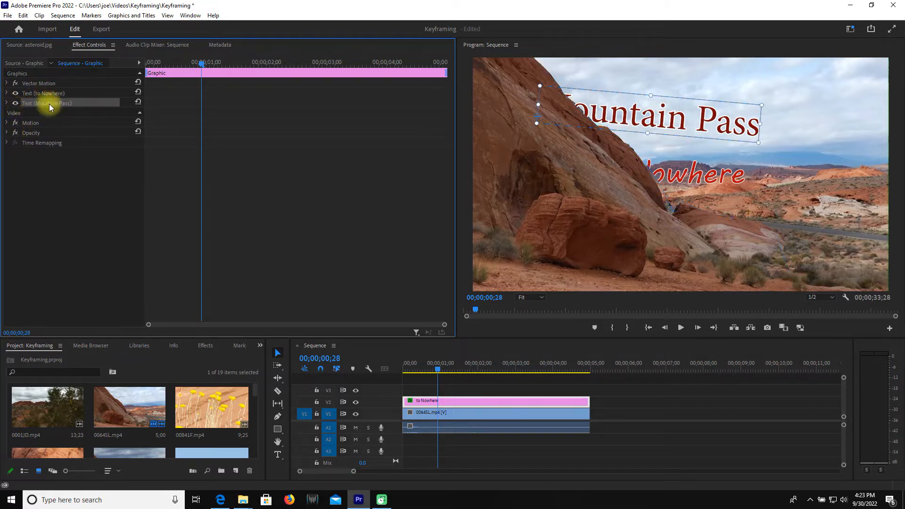
pyautogui.click(7, 103)
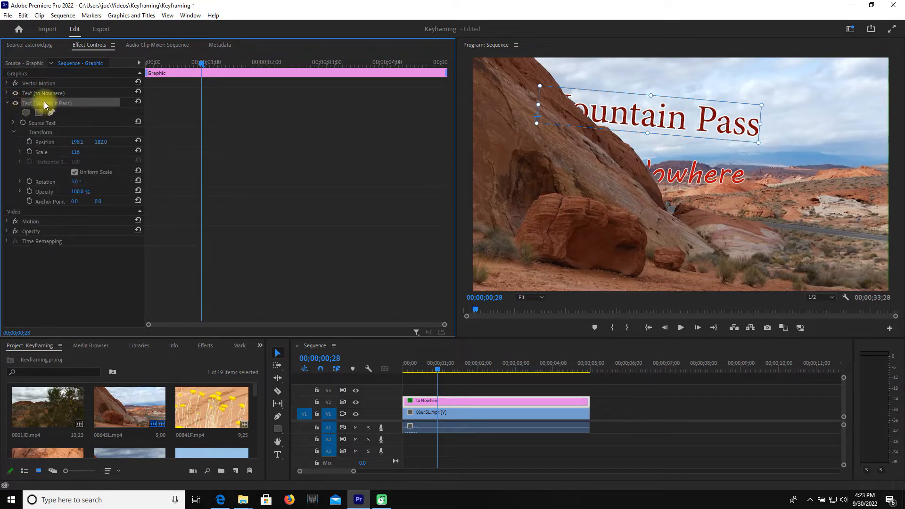
pyautogui.click(49, 143)
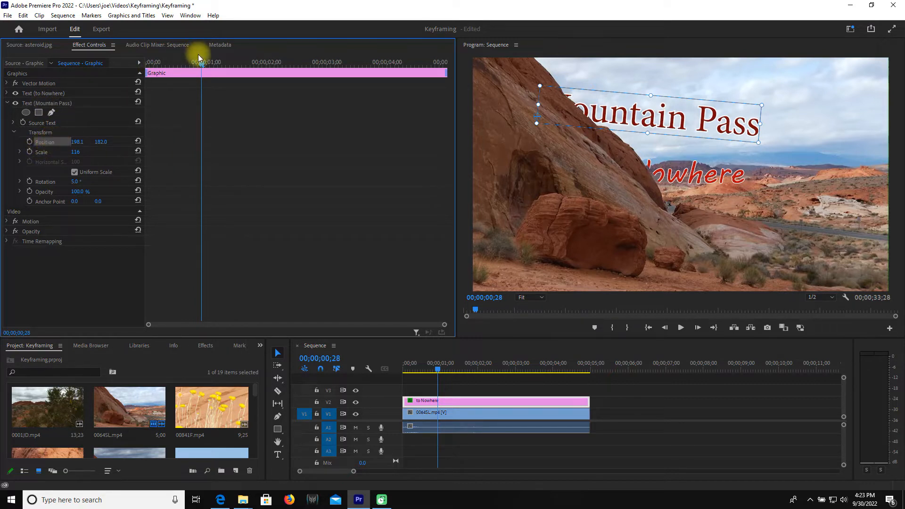
pyautogui.moveTo(200, 63); pyautogui.dragTo(163, 67)
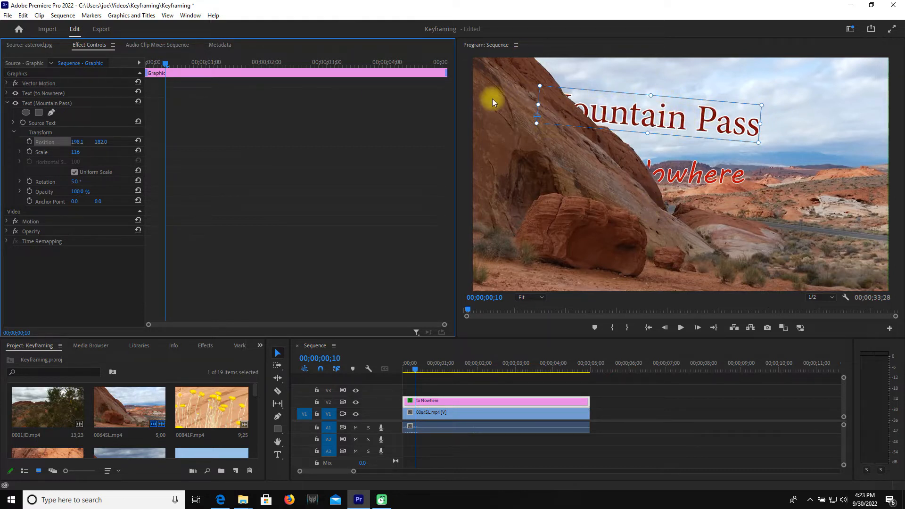
pyautogui.moveTo(79, 143); pyautogui.dragTo(18, 140)
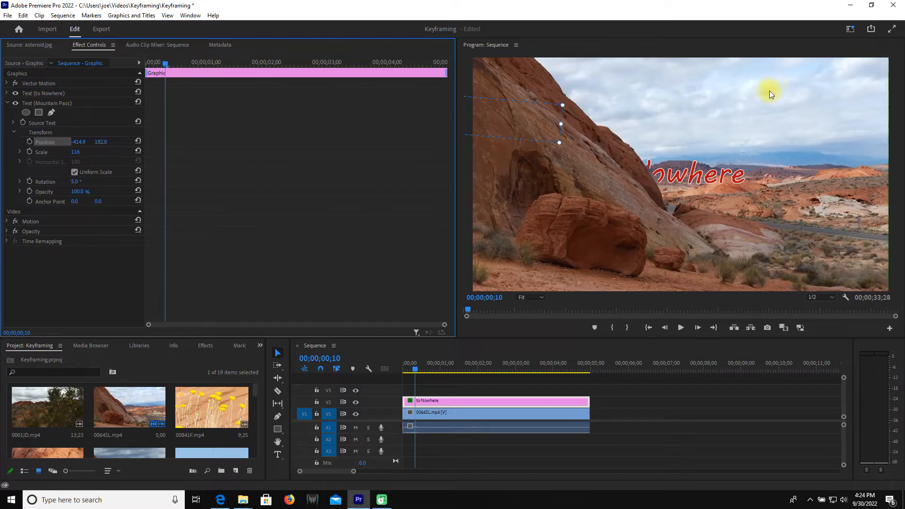
pyautogui.click(29, 142)
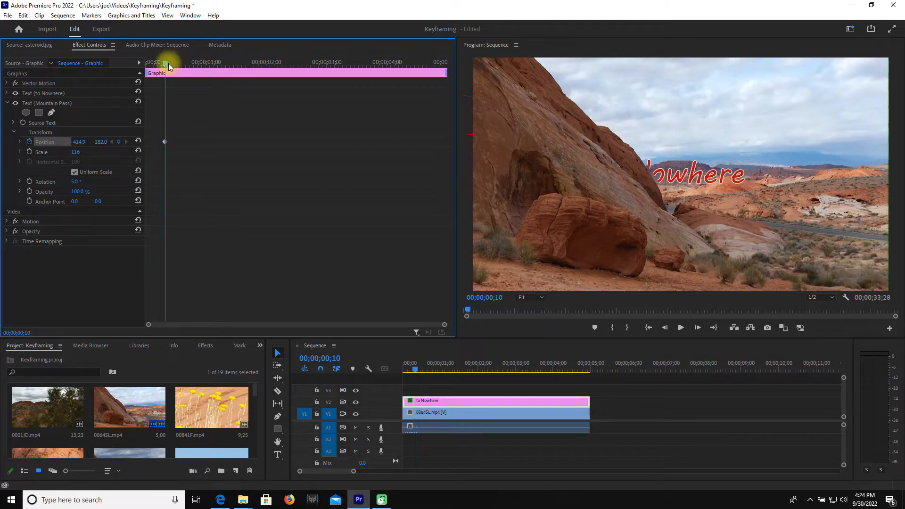
# Step: Add a Position keyframe at 00;00;01;10 with horizontal position 489.1 and play the text animation from the start
pyautogui.moveTo(168, 64); pyautogui.dragTo(225, 83)
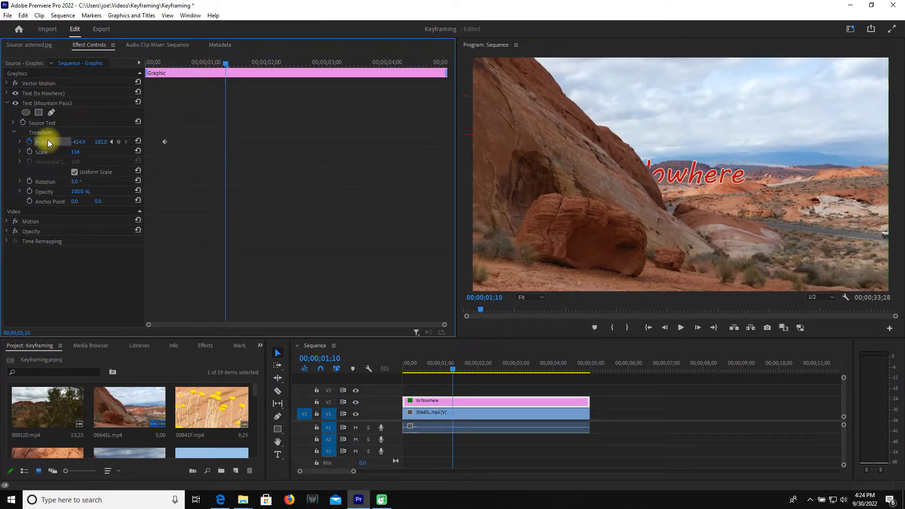
pyautogui.moveTo(78, 142); pyautogui.dragTo(505, 123)
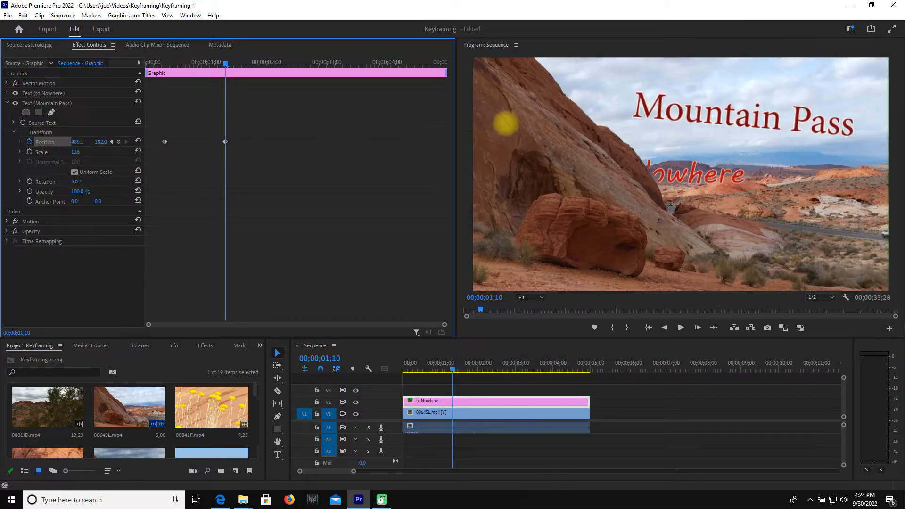
pyautogui.moveTo(224, 63); pyautogui.dragTo(143, 64)
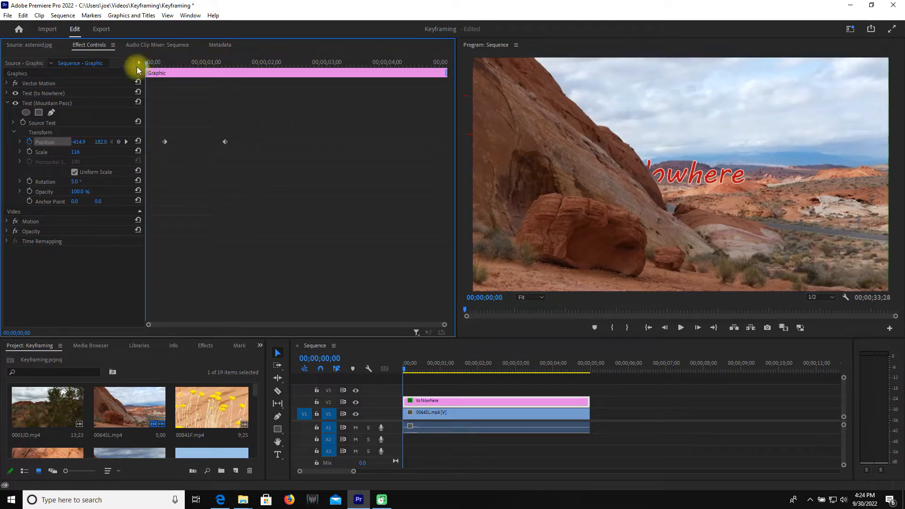
pyautogui.press('space')
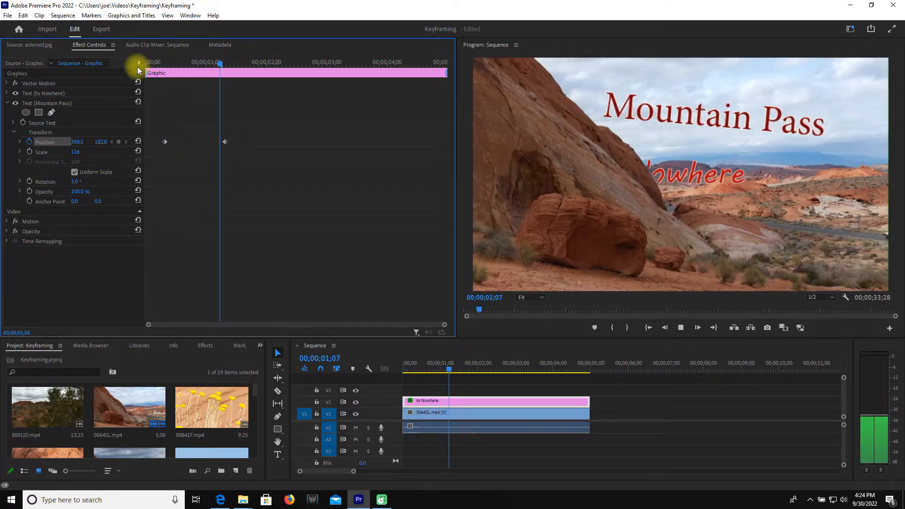
pyautogui.press('space')
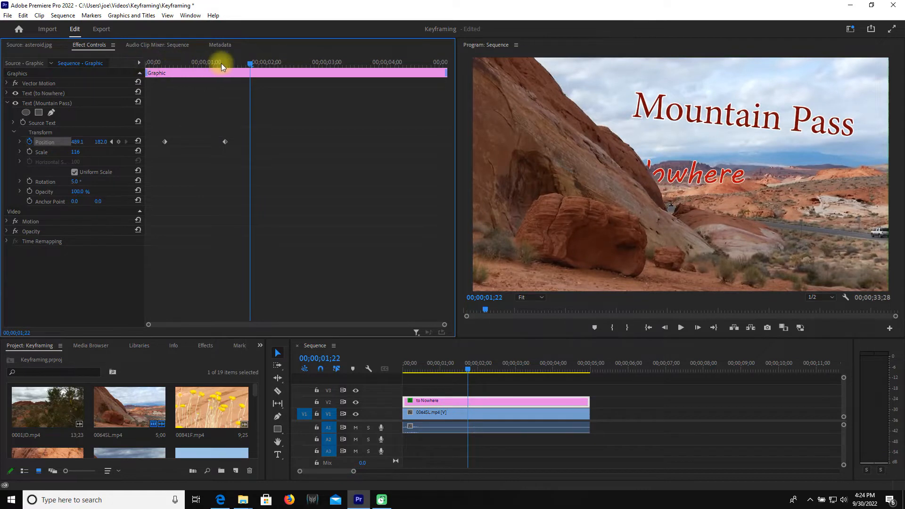
# Step: Start Rotation keyframing for the "Mountain Pass" text at 00;00;00;10
pyautogui.moveTo(254, 62); pyautogui.dragTo(225, 63)
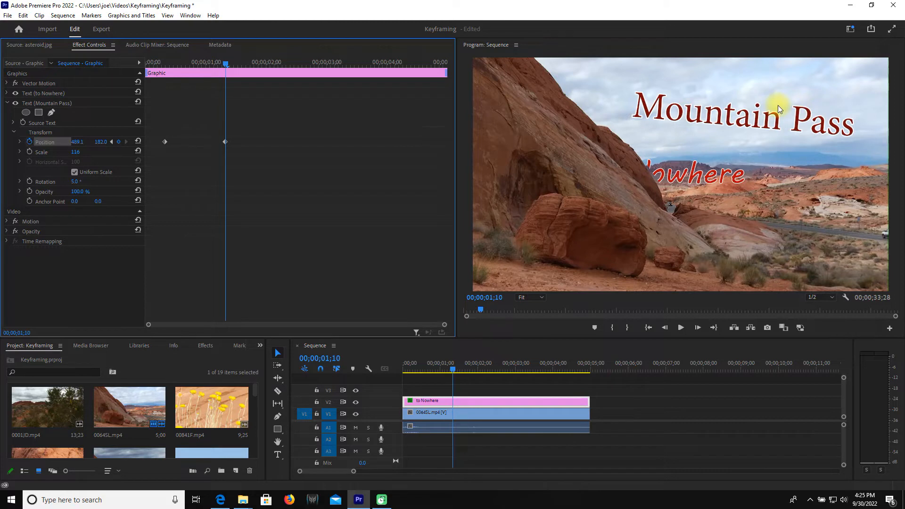
pyautogui.click(164, 141)
pyautogui.press('Delete')
pyautogui.moveTo(225, 63); pyautogui.dragTo(163, 72)
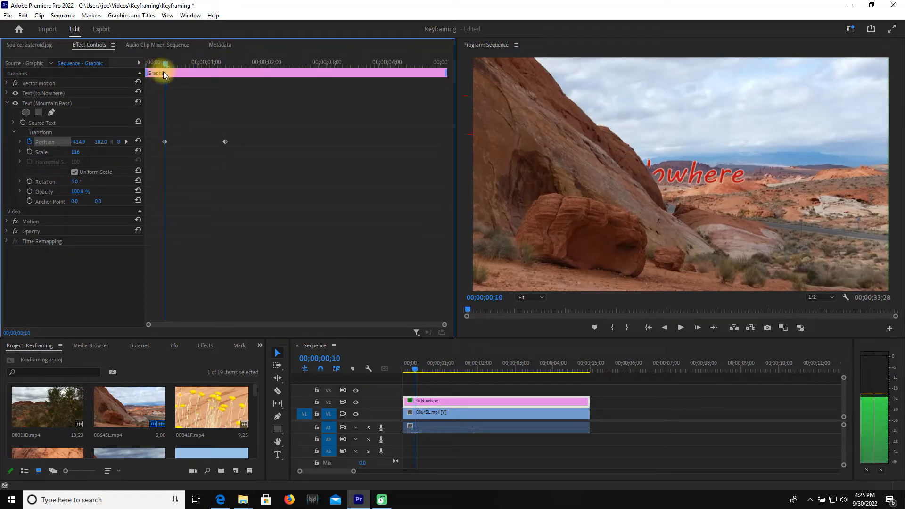
pyautogui.click(29, 182)
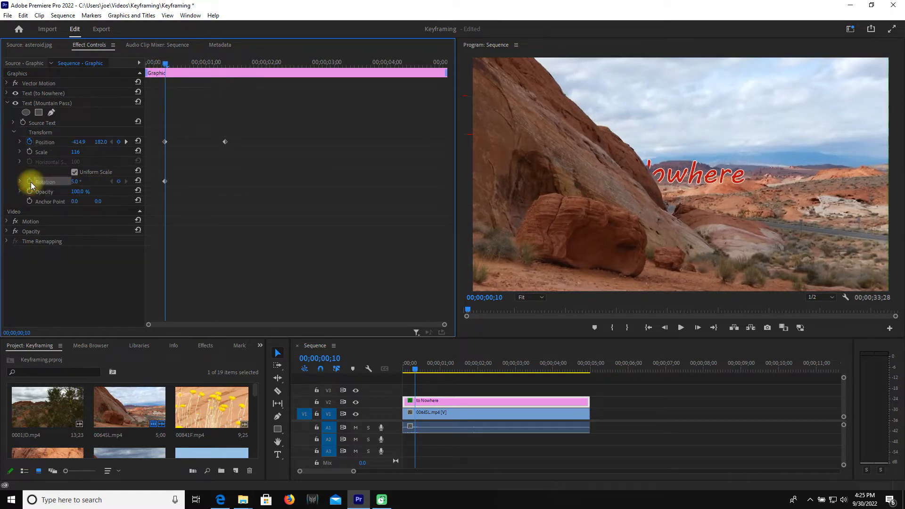
# Step: Rotate the "Mountain Pass" text to -6.0° at 00;00;01;08 and play back the animation from the start
pyautogui.moveTo(162, 61); pyautogui.dragTo(218, 64)
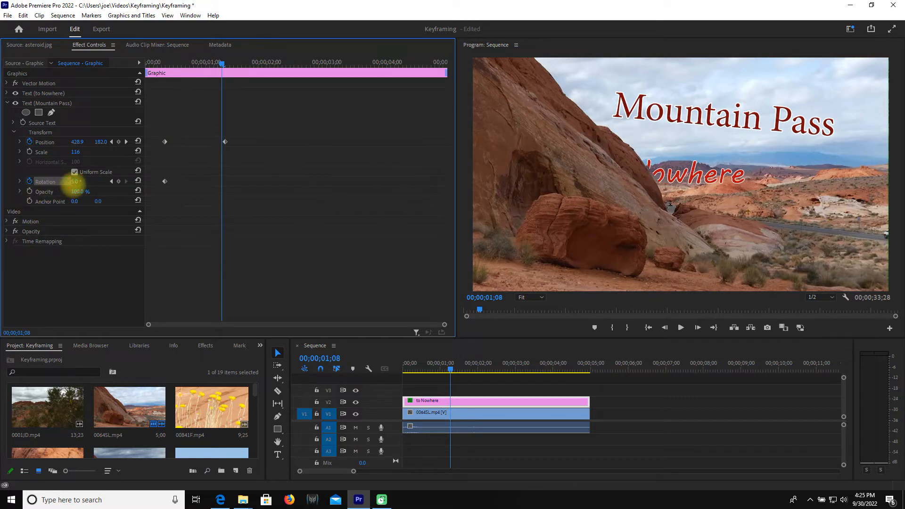
pyautogui.moveTo(76, 183); pyautogui.dragTo(63, 185)
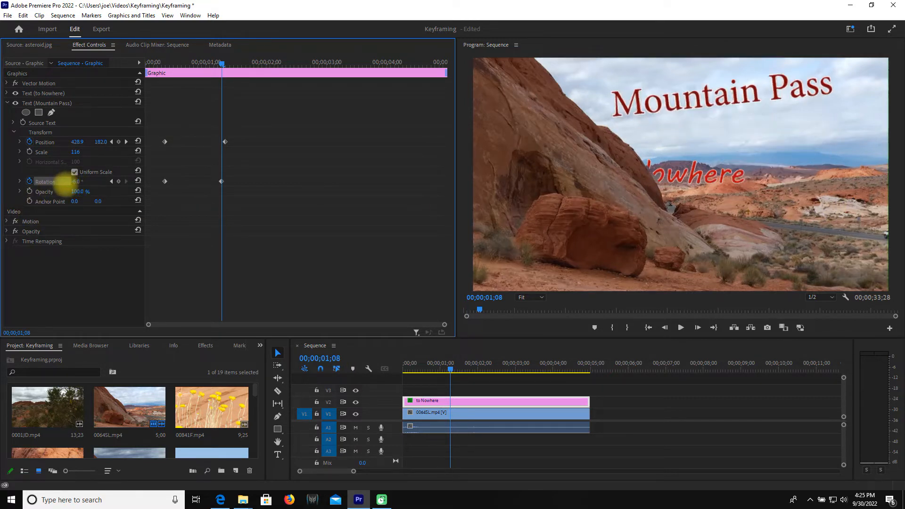
pyautogui.moveTo(220, 64); pyautogui.dragTo(131, 74)
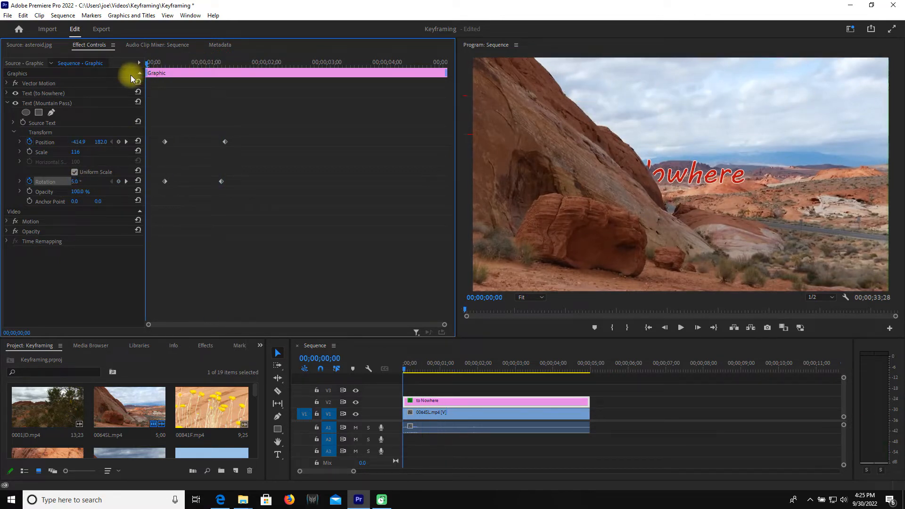
pyautogui.press('space')
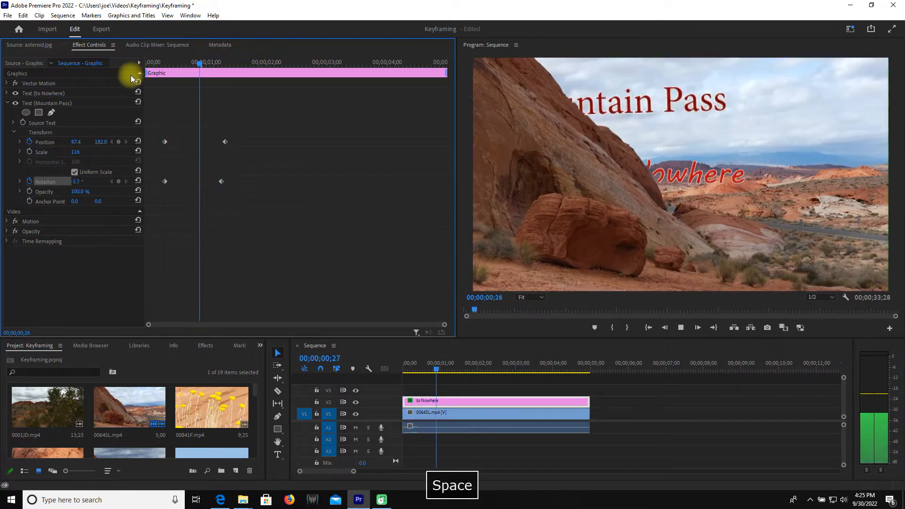
pyautogui.press('space')
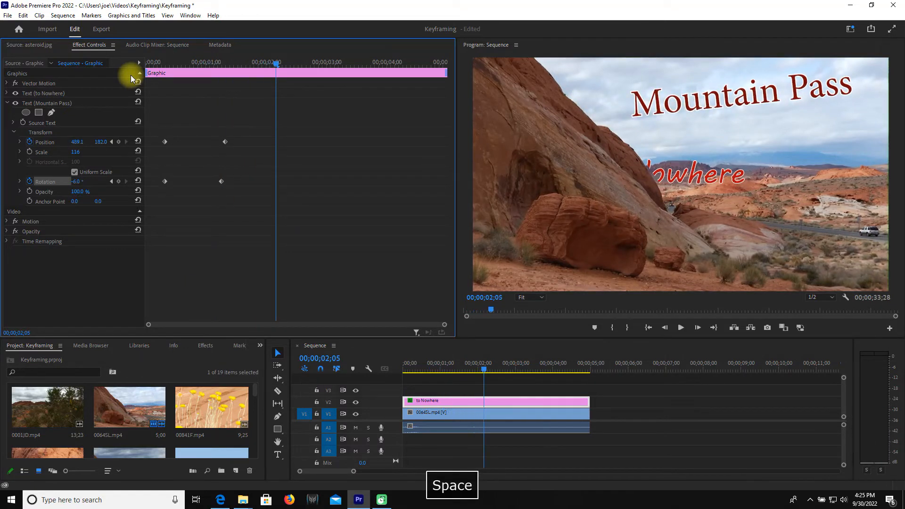
# Step: Start Scale keyframing for the "Mountain Pass" text at 00;00;00;09 and add a second Scale keyframe at 00;00;01;10
pyautogui.moveTo(272, 64); pyautogui.dragTo(163, 75)
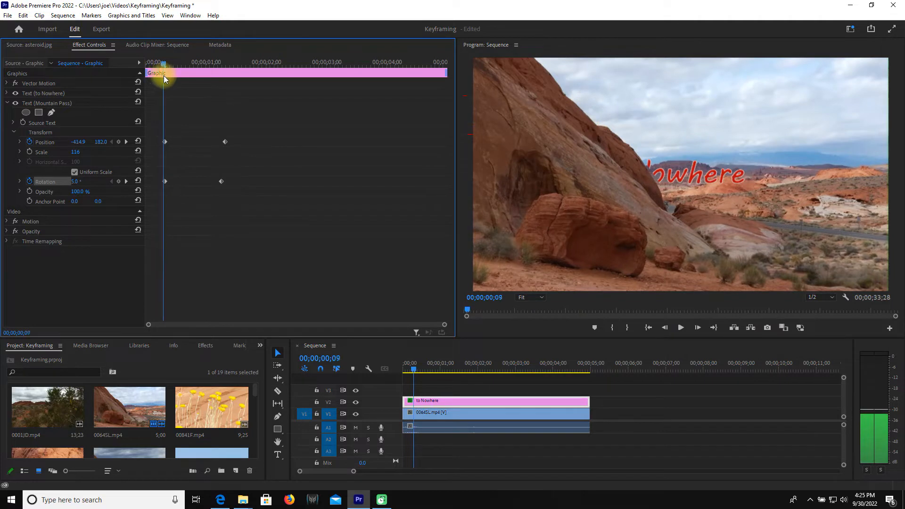
pyautogui.click(29, 153)
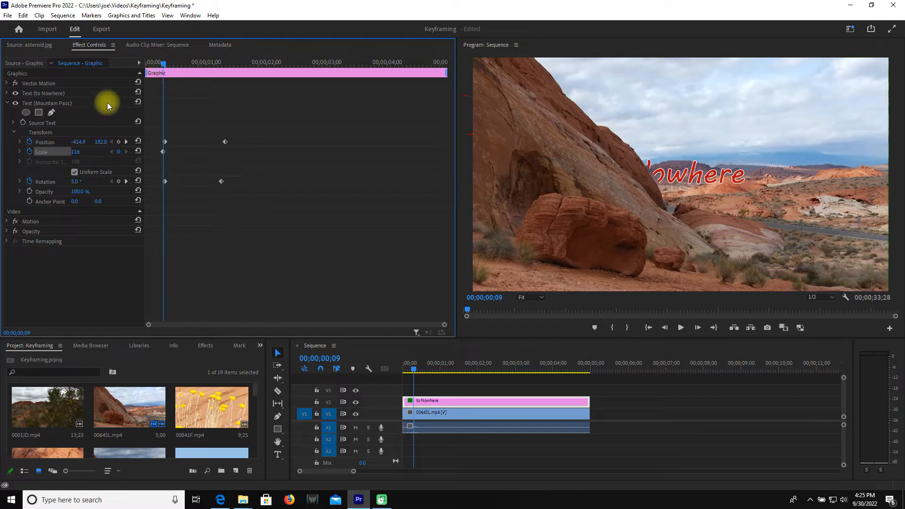
pyautogui.moveTo(164, 65); pyautogui.dragTo(226, 64)
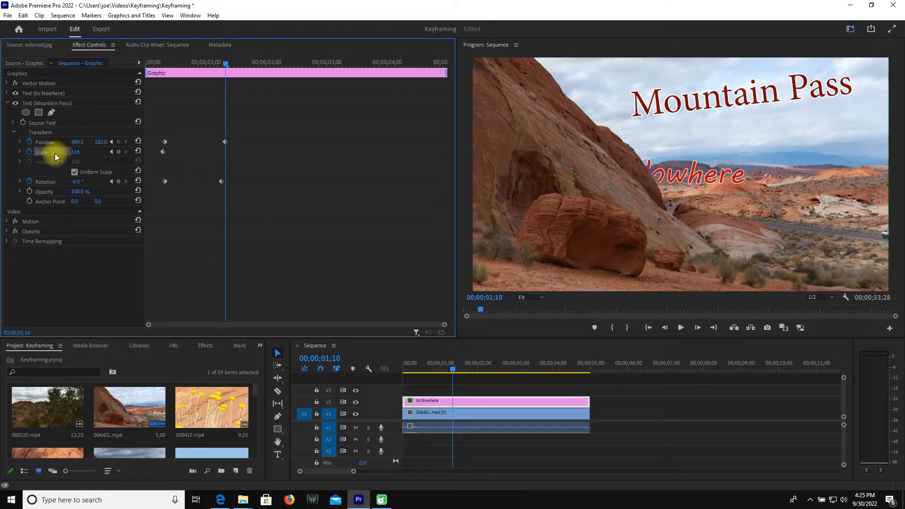
pyautogui.click(119, 154)
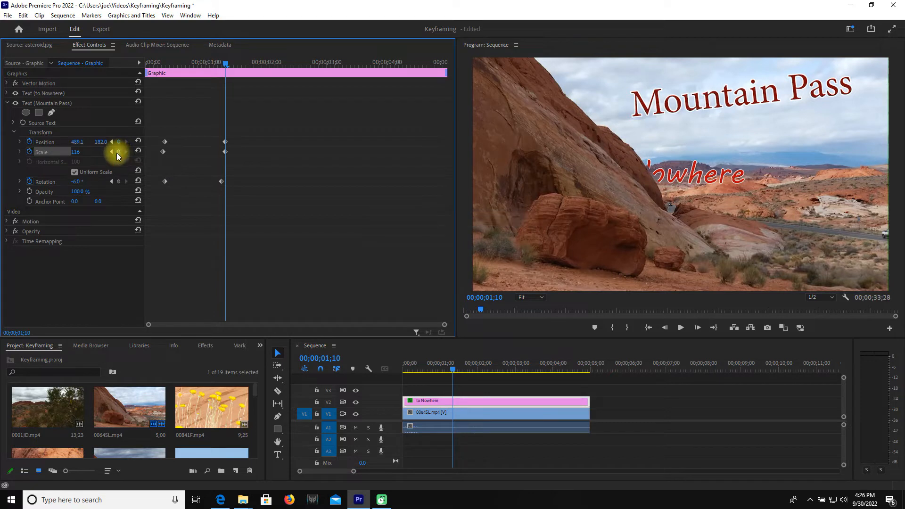
# Step: Reduce the "Mountain Pass" text's scale at its first Scale keyframe and play back the animation
pyautogui.click(113, 152)
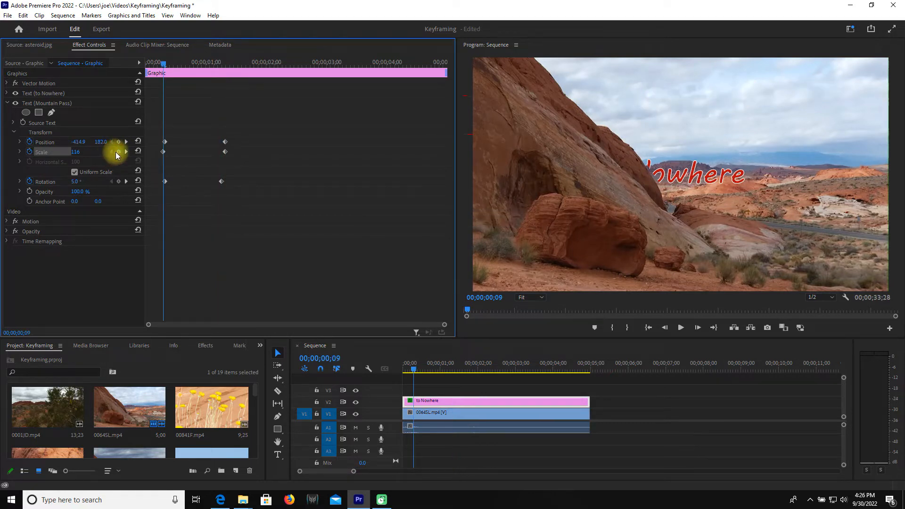
pyautogui.click(126, 152)
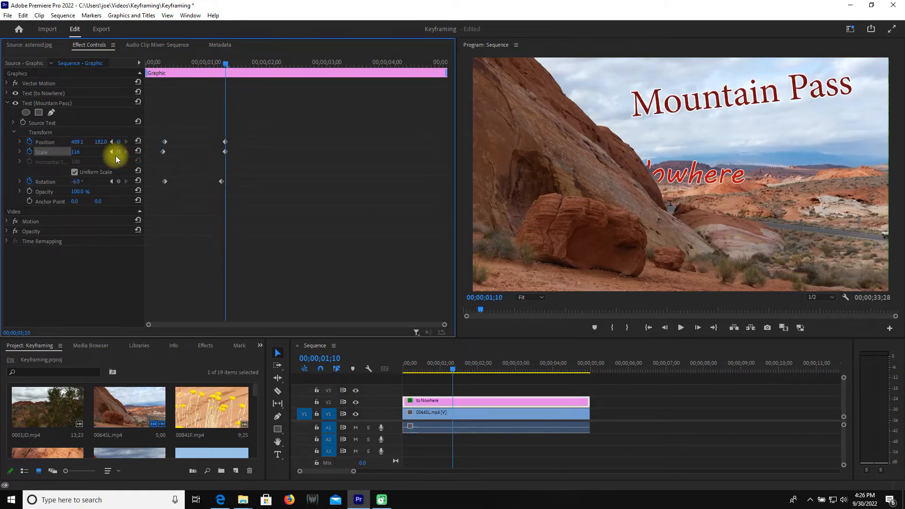
pyautogui.click(113, 151)
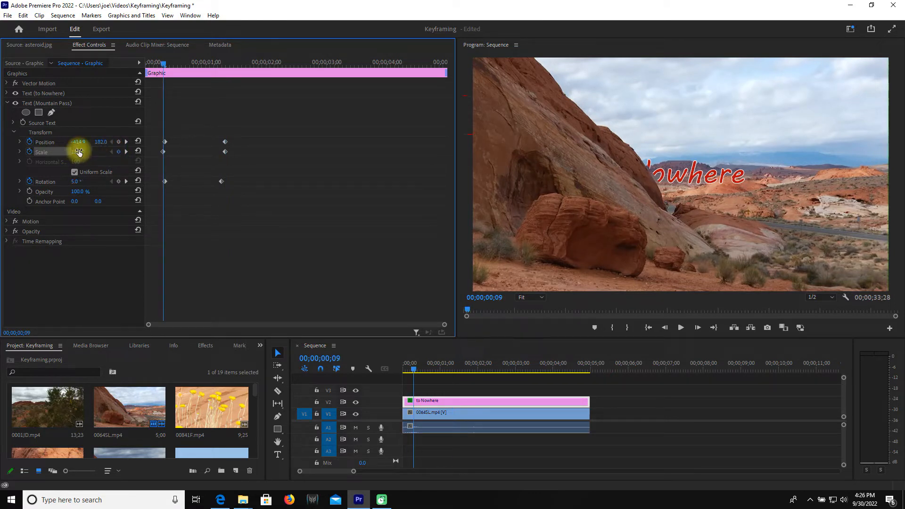
pyautogui.moveTo(79, 154)
pyautogui.mouseDown()
pyautogui.moveTo(51, 150)
pyautogui.moveTo(81, 151)
pyautogui.mouseUp()
pyautogui.press('space')
pyautogui.press('space')
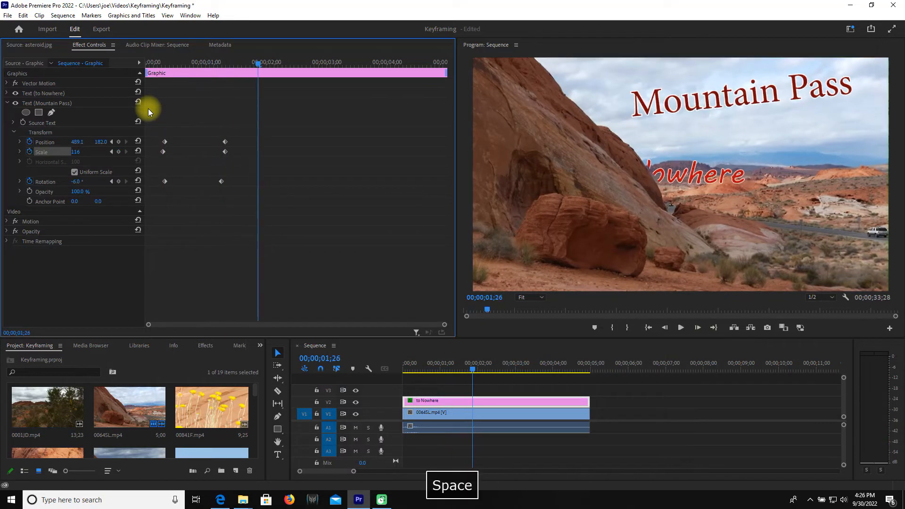
# Step: Step backward frame by frame from 00;00;01;26 to 00;00;00;23 to examine how the "Mountain Pass" text changes size
pyautogui.press('Left')
pyautogui.press('Left')
pyautogui.press('Left')
pyautogui.press('Left')
pyautogui.press('Left')
pyautogui.press('Left')
pyautogui.press('Left')
pyautogui.press('Left')
pyautogui.press('Left')
pyautogui.press('Left')
pyautogui.press('Left')
pyautogui.press('Left')
pyautogui.press('Left')
pyautogui.press('Left')
pyautogui.press('Left')
pyautogui.press('Left')
pyautogui.press('Left')
pyautogui.press('Left')
pyautogui.press('Left')
pyautogui.press('Left')
pyautogui.press('Left')
pyautogui.press('Left')
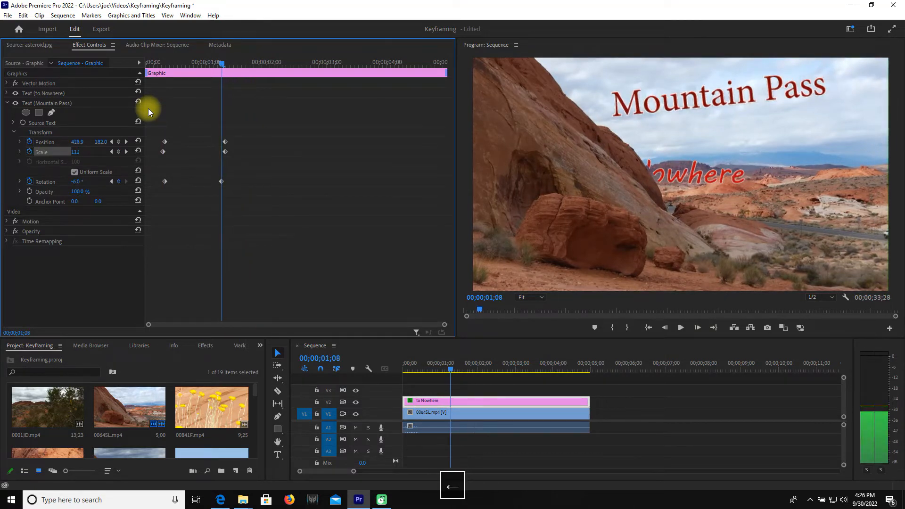
pyautogui.press('Left')
pyautogui.press('Left')
pyautogui.press('Left')
pyautogui.press('Left')
pyautogui.press('Left')
pyautogui.press('Left')
pyautogui.press('Left')
pyautogui.press('Left')
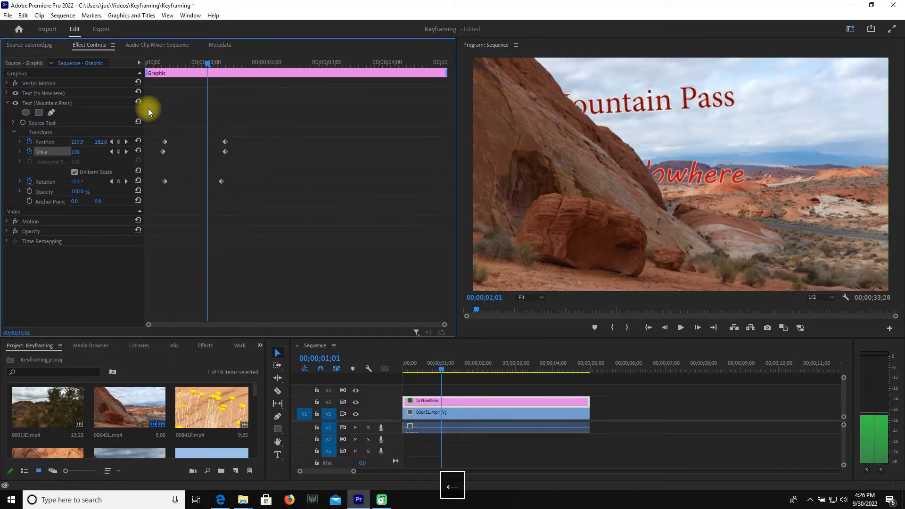
pyautogui.press('Left')
pyautogui.press('Left')
pyautogui.press('Left')
pyautogui.press('Left')
pyautogui.press('Left')
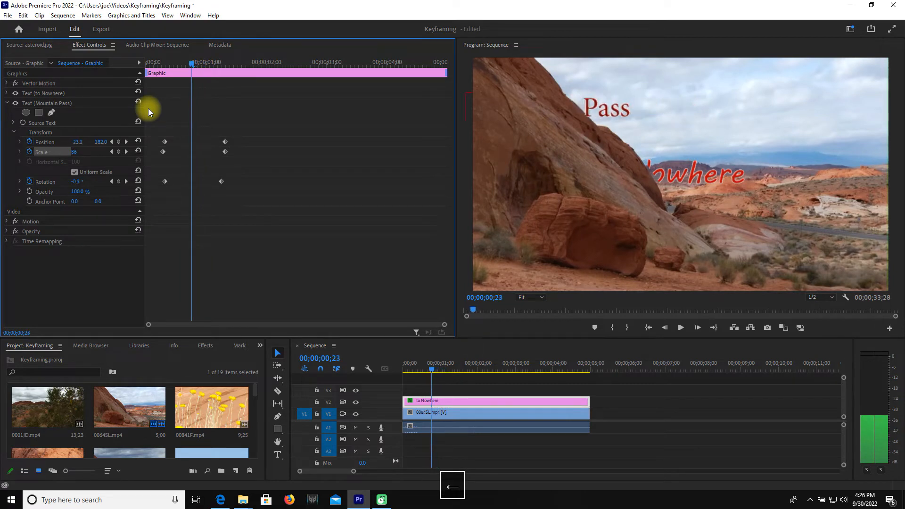
# Step: Shrink the "Mountain Pass" text much further at its first Scale keyframe, 00;00;00;09, and play back the result
pyautogui.click(112, 151)
pyautogui.moveTo(89, 155); pyautogui.dragTo(49, 156)
pyautogui.press('space')
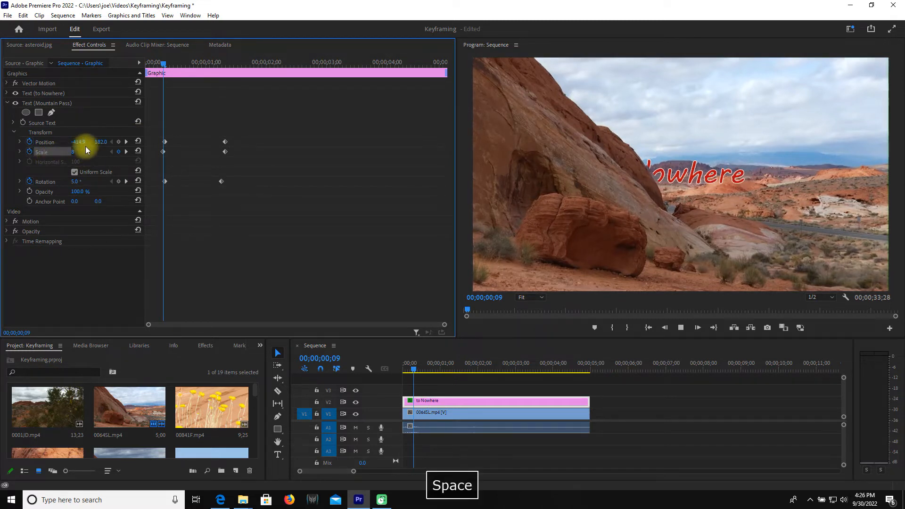
pyautogui.press('space')
# Step: Step back and forth through the frames to examine the "Mountain Pass" text's growth, and replay the animation from 00;00;00;08
pyautogui.press('Left')
pyautogui.press('Left')
pyautogui.press('Left')
pyautogui.press('Left')
pyautogui.press('Left')
pyautogui.press('Left')
pyautogui.press('Left')
pyautogui.press('Left')
pyautogui.press('Left')
pyautogui.press('Left')
pyautogui.press('Left')
pyautogui.press('Left')
pyautogui.press('Left')
pyautogui.press('Left')
pyautogui.press('Left')
pyautogui.press('Left')
pyautogui.press('Left')
pyautogui.press('Left')
pyautogui.press('Left')
pyautogui.press('Left')
pyautogui.press('Left')
pyautogui.press('Left')
pyautogui.press('Left')
pyautogui.press('Left')
pyautogui.press('Left')
pyautogui.press('Left')
pyautogui.press('Left')
pyautogui.press('Left')
pyautogui.press('Left')
pyautogui.press('Left')
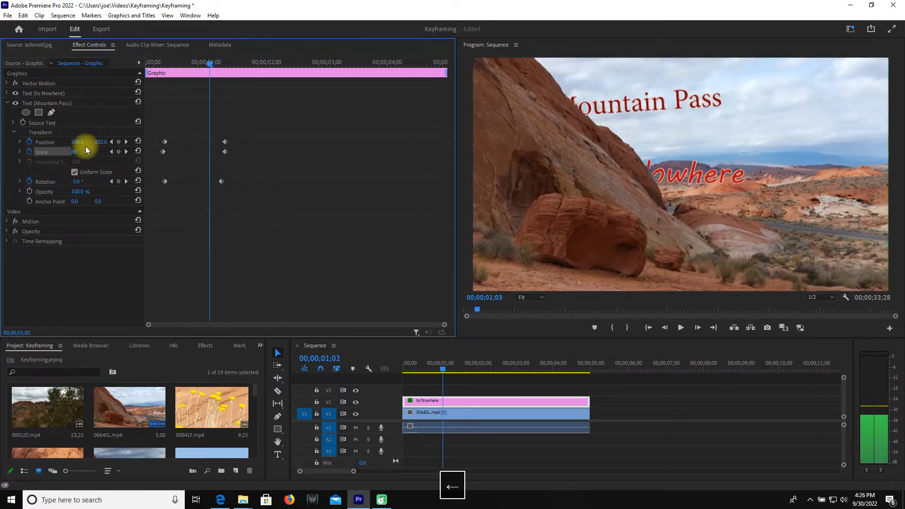
pyautogui.press('Left')
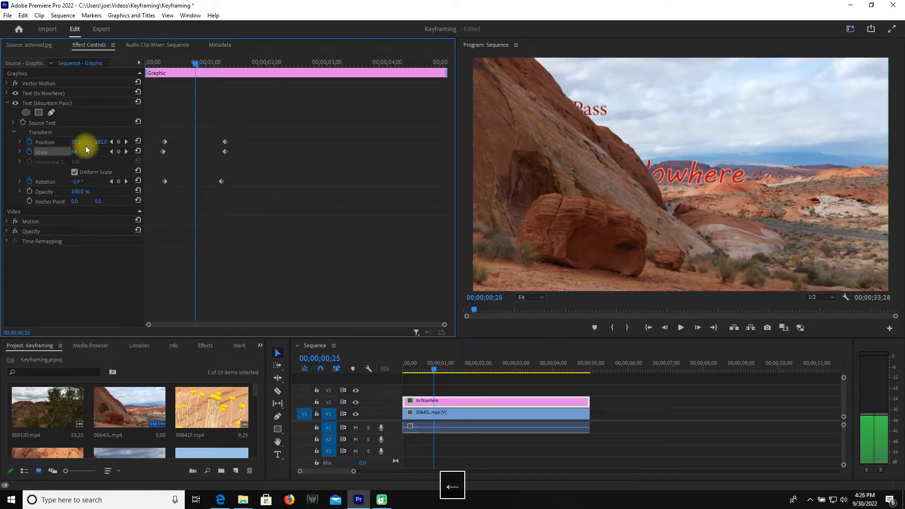
pyautogui.press('Right')
pyautogui.press('Right')
pyautogui.press('Right')
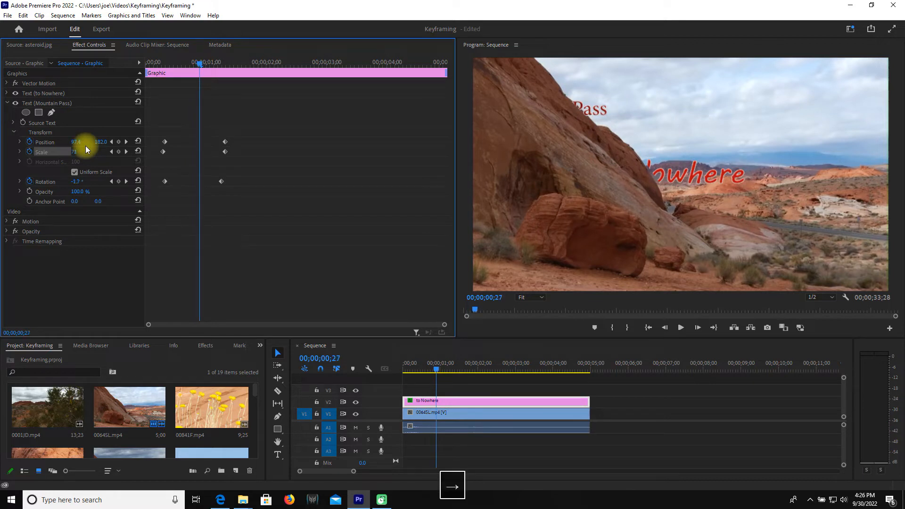
pyautogui.press('Right')
pyautogui.press('Right')
pyautogui.press('Right')
pyautogui.press('Right')
pyautogui.press('Right')
pyautogui.press('Right')
pyautogui.press('Right')
pyautogui.press('Right')
pyautogui.press('Right')
pyautogui.press('Right')
pyautogui.press('Right')
pyautogui.press('Right')
pyautogui.press('Right')
pyautogui.press('Right')
pyautogui.press('Right')
pyautogui.press('Right')
pyautogui.press('Right')
pyautogui.press('Right')
pyautogui.press('Right')
pyautogui.press('Right')
pyautogui.press('Left')
pyautogui.press('Left')
pyautogui.press('Left')
pyautogui.press('Left')
pyautogui.press('Left')
pyautogui.press('Left')
pyautogui.press('Left')
pyautogui.press('Left')
pyautogui.press('Left')
pyautogui.press('Left')
pyautogui.press('Left')
pyautogui.press('Left')
pyautogui.press('Left')
pyautogui.press('Left')
pyautogui.press('Left')
pyautogui.press('Left')
pyautogui.press('Left')
pyautogui.press('Left')
pyautogui.press('Left')
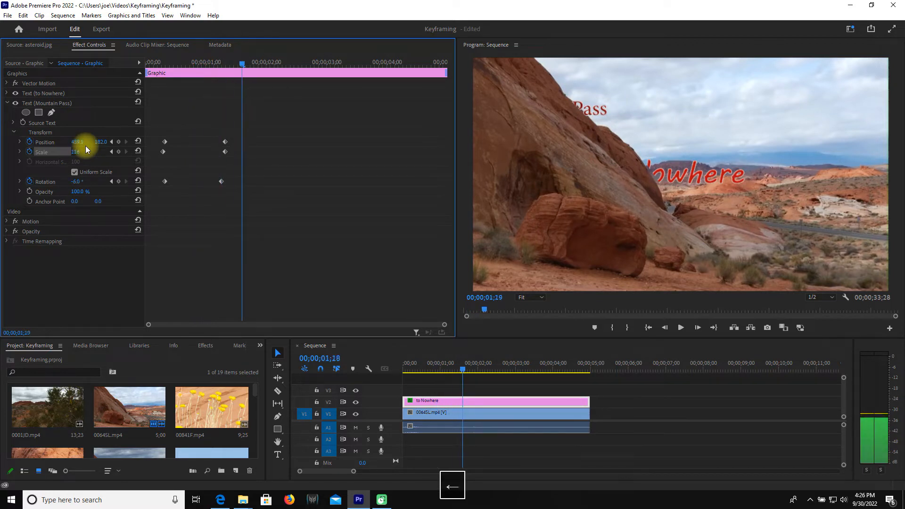
pyautogui.press('Left')
pyautogui.press('Left')
pyautogui.press('Left')
pyautogui.press('Left')
pyautogui.press('Left')
pyautogui.press('Left')
pyautogui.press('Left')
pyautogui.press('Left')
pyautogui.press('Left')
pyautogui.press('Left')
pyautogui.press('Left')
pyautogui.press('Left')
pyautogui.press('Left')
pyautogui.press('Left')
pyautogui.press('Left')
pyautogui.press('Left')
pyautogui.press('Left')
pyautogui.press('Left')
pyautogui.press('Left')
pyautogui.press('Left')
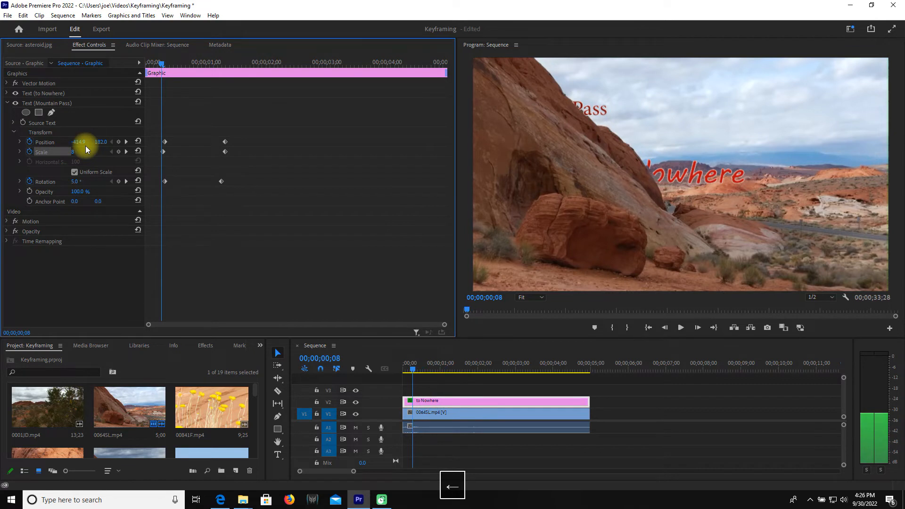
pyautogui.press('space')
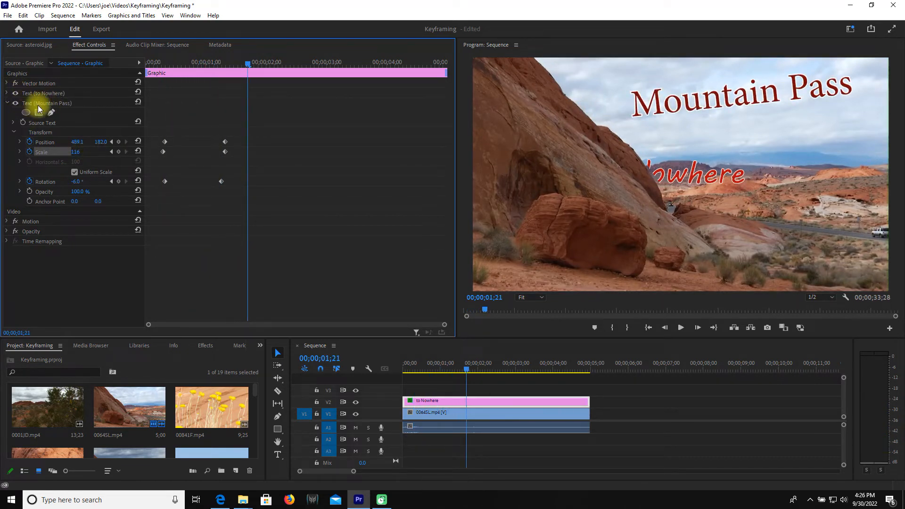
# Step: Add Position, Scale and Rotation keyframes for the "Mountain Pass" text at 00;00;04;00, keeping the current values
pyautogui.click(7, 103)
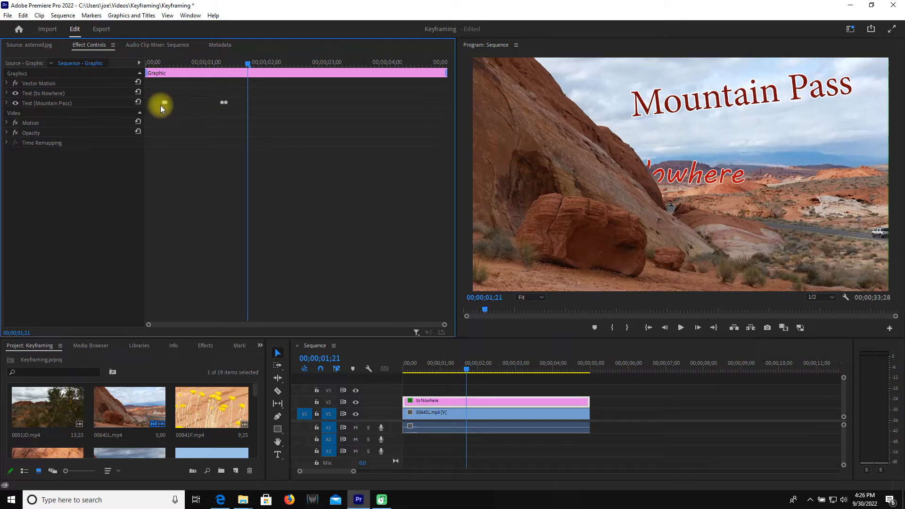
pyautogui.moveTo(247, 68); pyautogui.dragTo(385, 71)
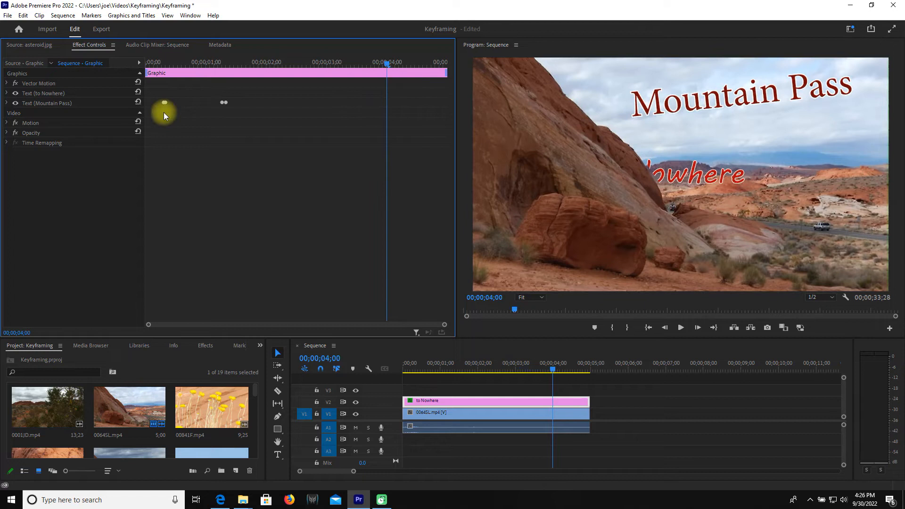
pyautogui.click(7, 103)
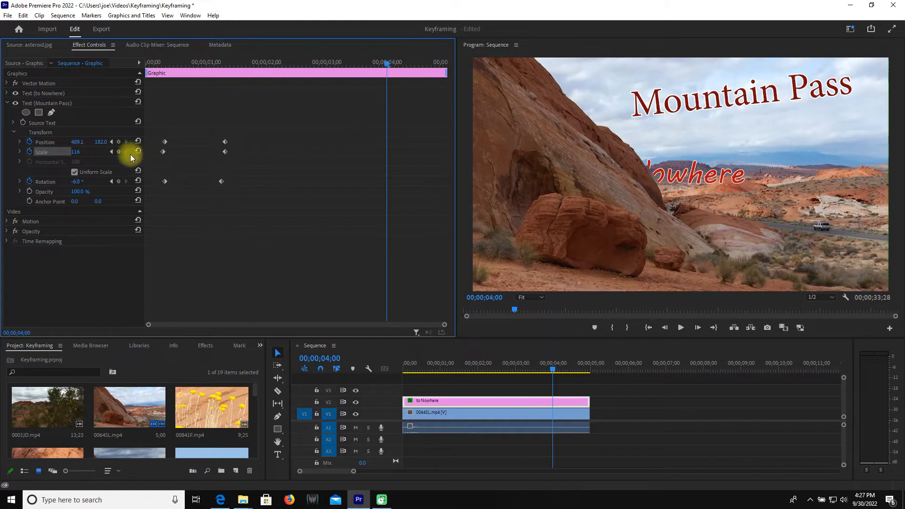
pyautogui.click(118, 141)
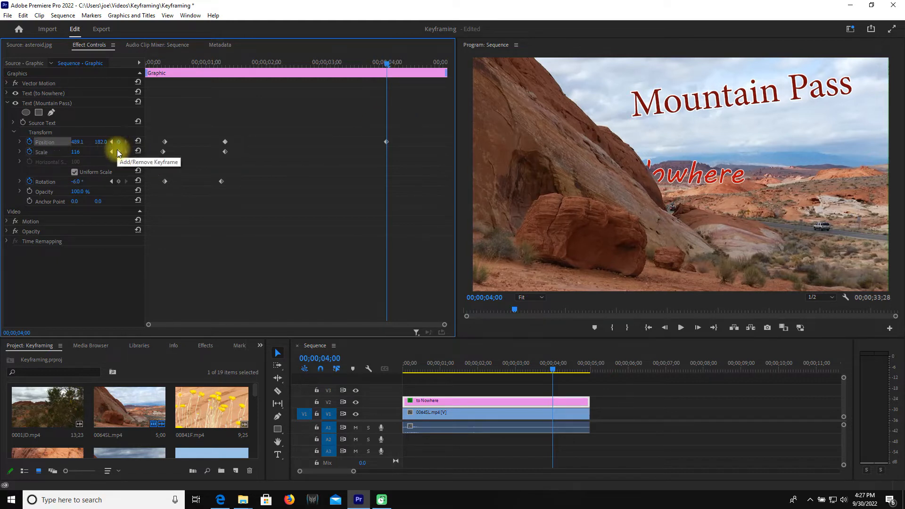
pyautogui.click(118, 152)
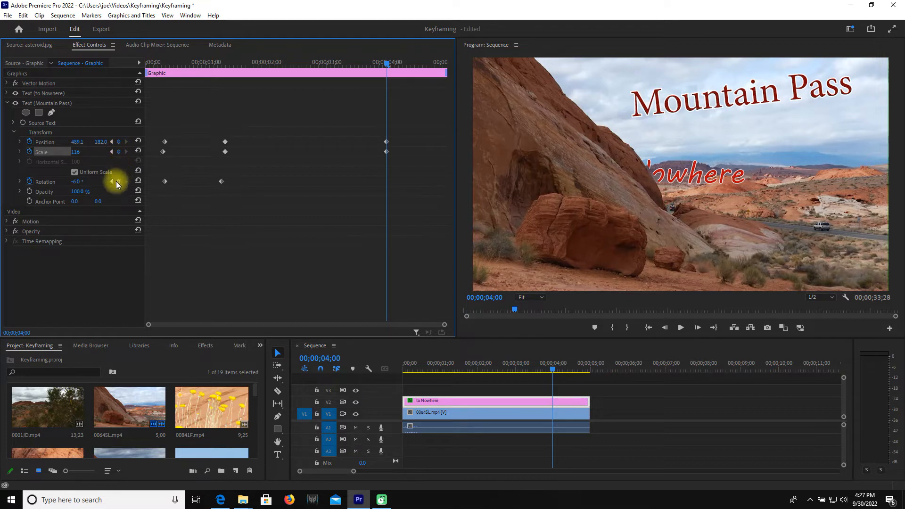
pyautogui.click(118, 181)
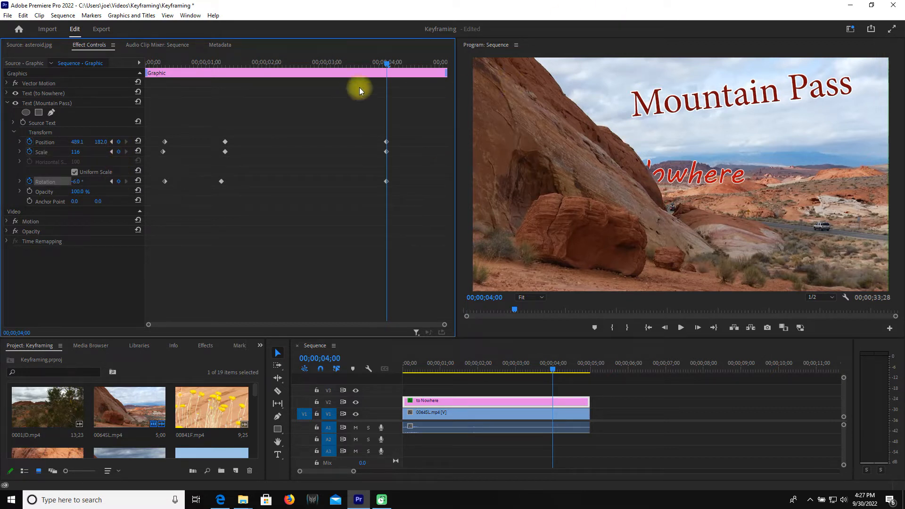
# Step: At 00;00;04;22, set the "Mountain Pass" text's Scale to 0 and its Rotation to -1x0.0°
pyautogui.moveTo(389, 63); pyautogui.dragTo(432, 69)
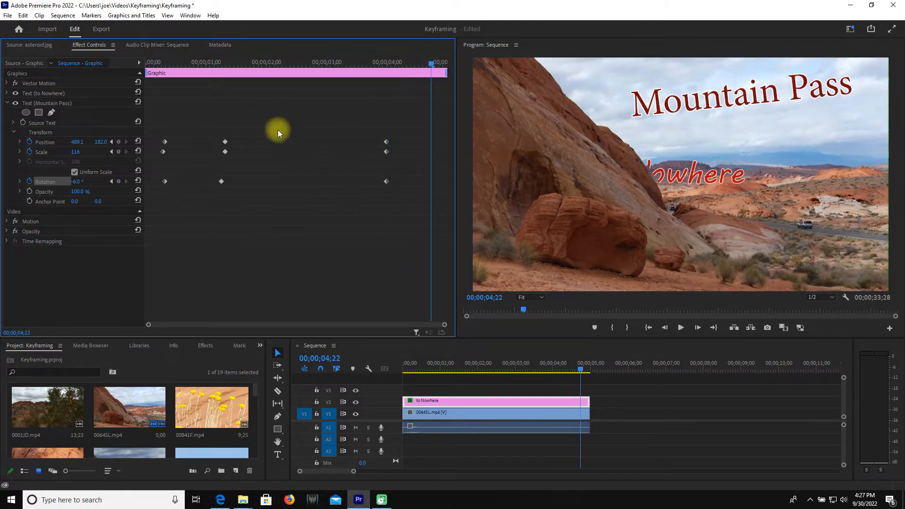
pyautogui.click(73, 152)
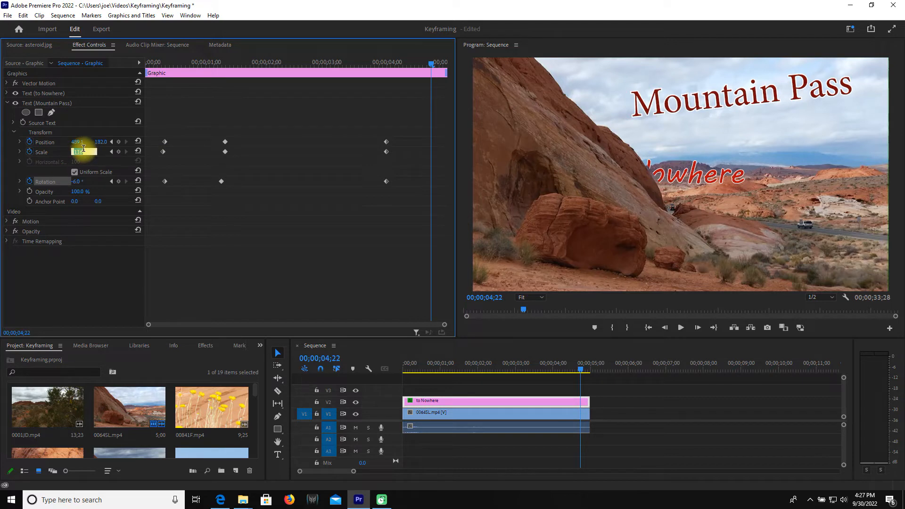
pyautogui.write('0')
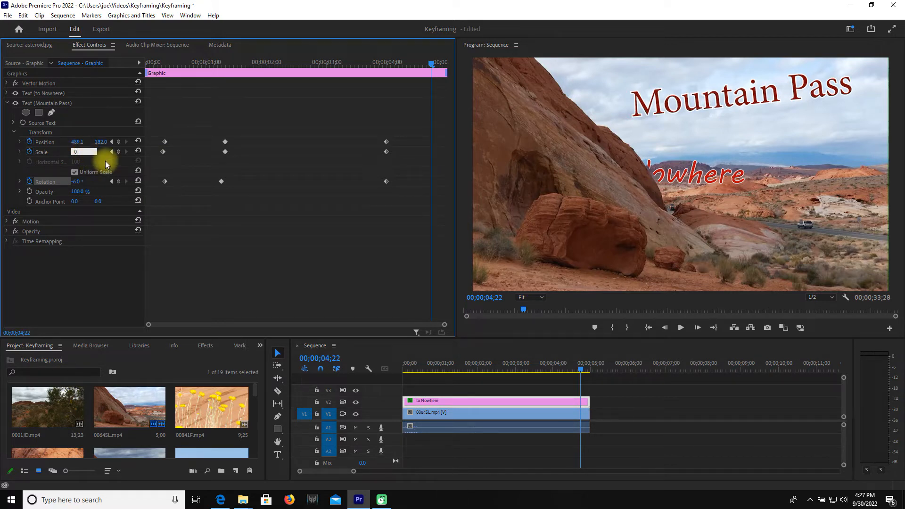
pyautogui.press('Return')
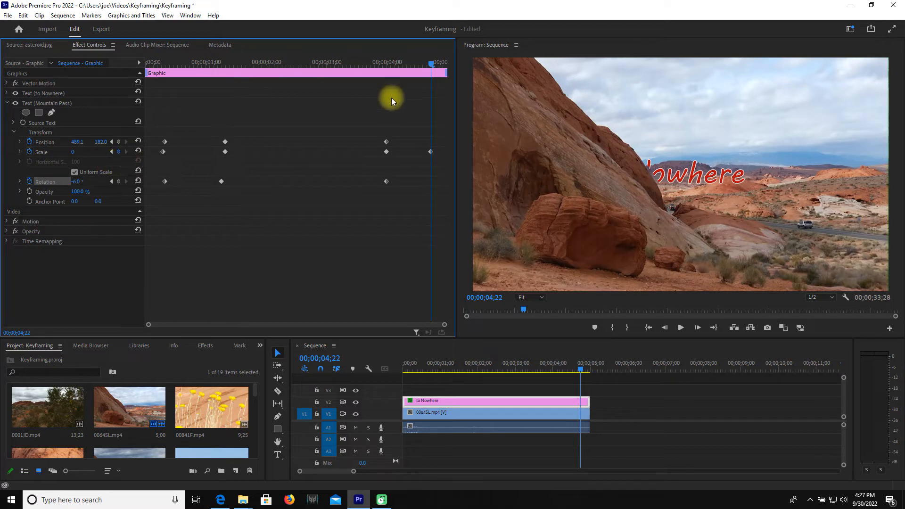
pyautogui.moveTo(431, 62)
pyautogui.mouseDown()
pyautogui.moveTo(286, 79)
pyautogui.moveTo(431, 79)
pyautogui.mouseUp()
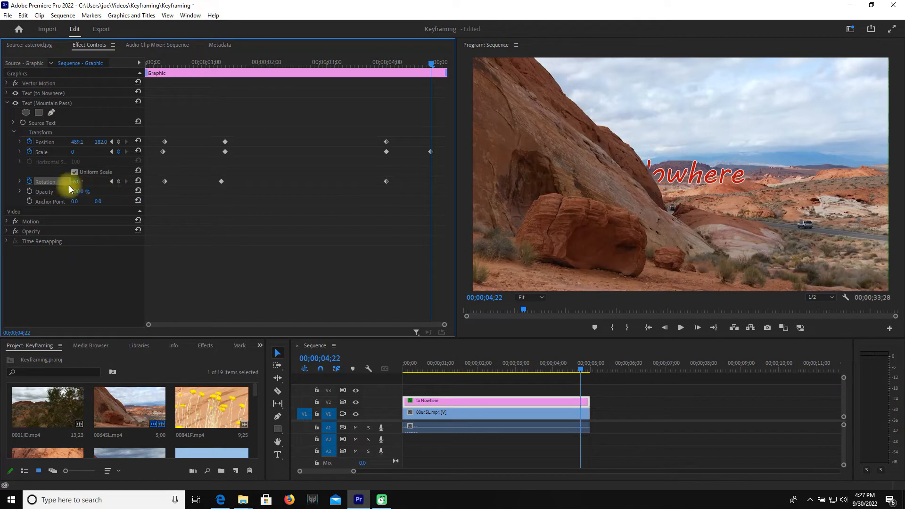
pyautogui.moveTo(76, 181)
pyautogui.mouseDown()
pyautogui.moveTo(3, 183)
pyautogui.moveTo(60, 179)
pyautogui.mouseUp()
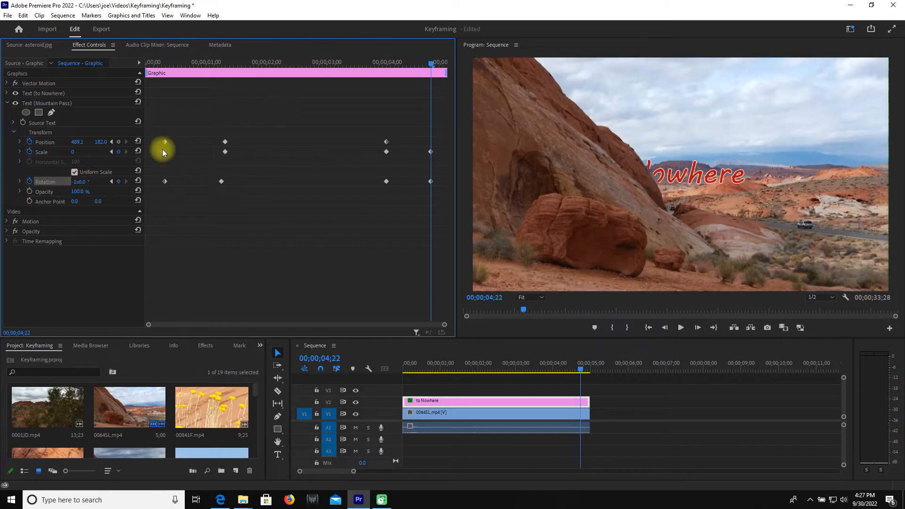
# Step: Play the "Mountain Pass" text's exit animation from 00;00;03;25 and return the playhead to 00;00;03;06
pyautogui.moveTo(431, 65); pyautogui.dragTo(378, 67)
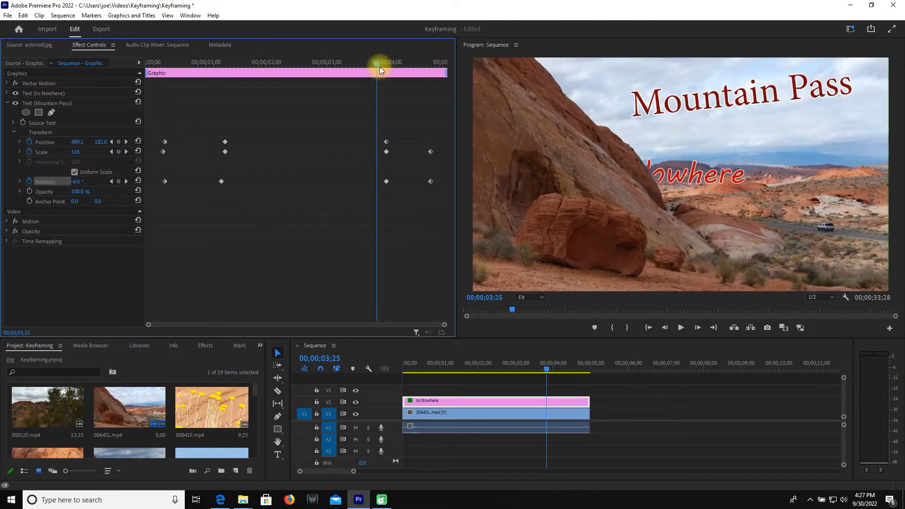
pyautogui.press('space')
pyautogui.press('space')
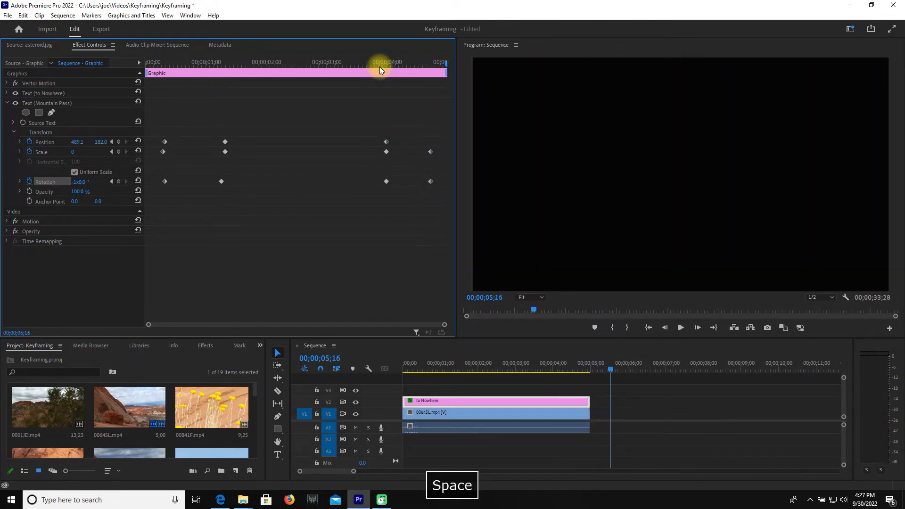
pyautogui.moveTo(603, 370); pyautogui.dragTo(543, 368)
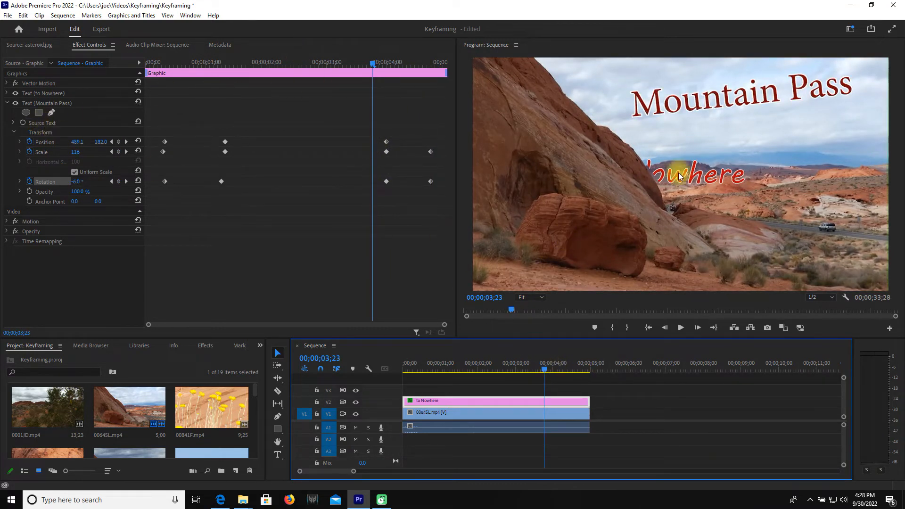
pyautogui.moveTo(374, 62); pyautogui.dragTo(338, 63)
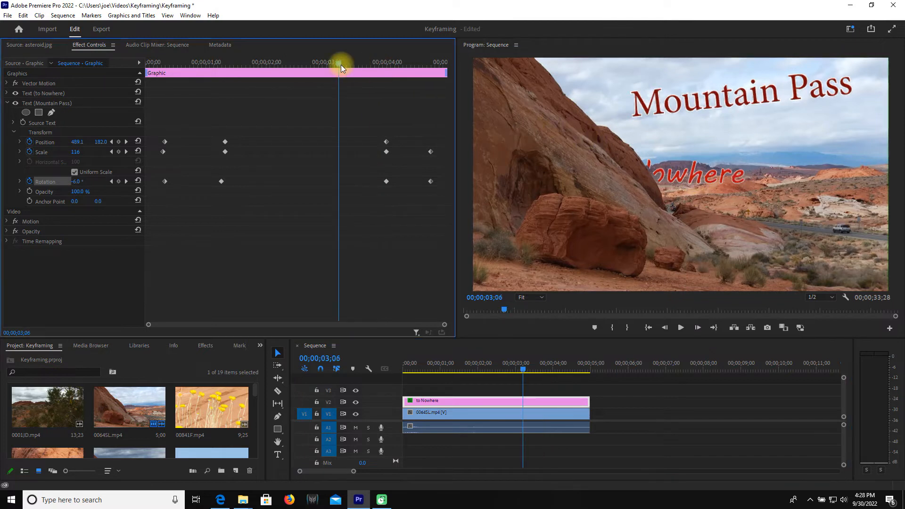
# Step: At 00;00;00;12, set the "to Nowhere" text's horizontal Position to 28.9 and turn on Position keyframing
pyautogui.click(7, 104)
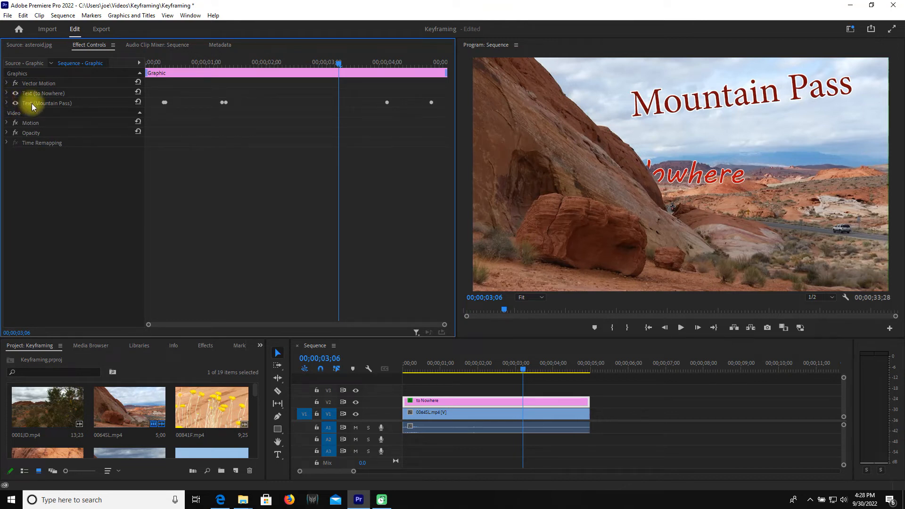
pyautogui.click(7, 94)
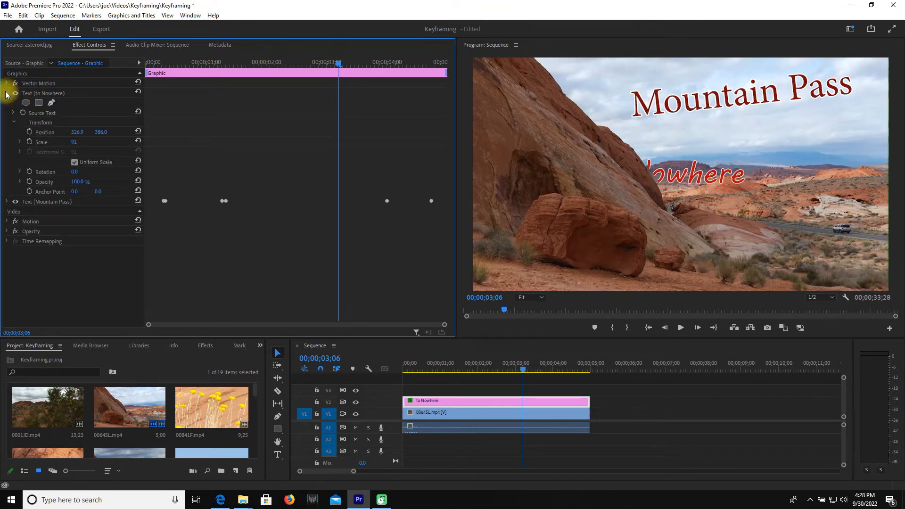
pyautogui.moveTo(339, 57); pyautogui.dragTo(170, 83)
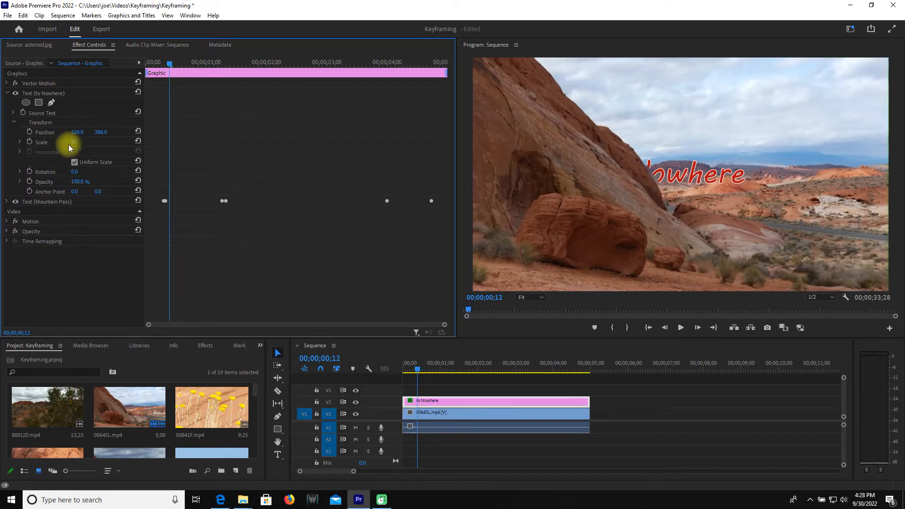
pyautogui.moveTo(76, 134); pyautogui.dragTo(9, 132)
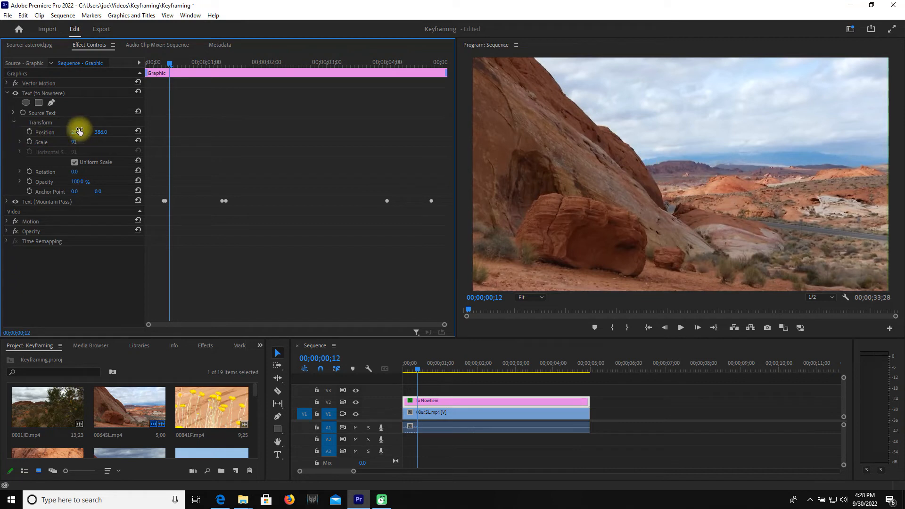
pyautogui.click(29, 132)
# Step: At 00;00;01;05, set the "to Nowhere" text's horizontal Position to 715.9, then play the slide-in from near the start
pyautogui.click(180, 65)
pyautogui.moveTo(180, 65); pyautogui.dragTo(215, 65)
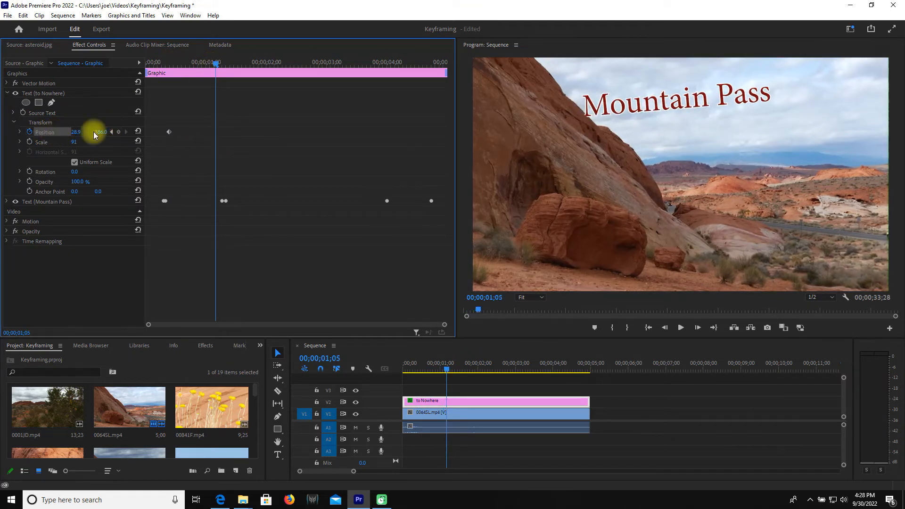
pyautogui.moveTo(76, 133); pyautogui.dragTo(400, 121)
pyautogui.moveTo(211, 61); pyautogui.dragTo(151, 76)
pyautogui.press('space')
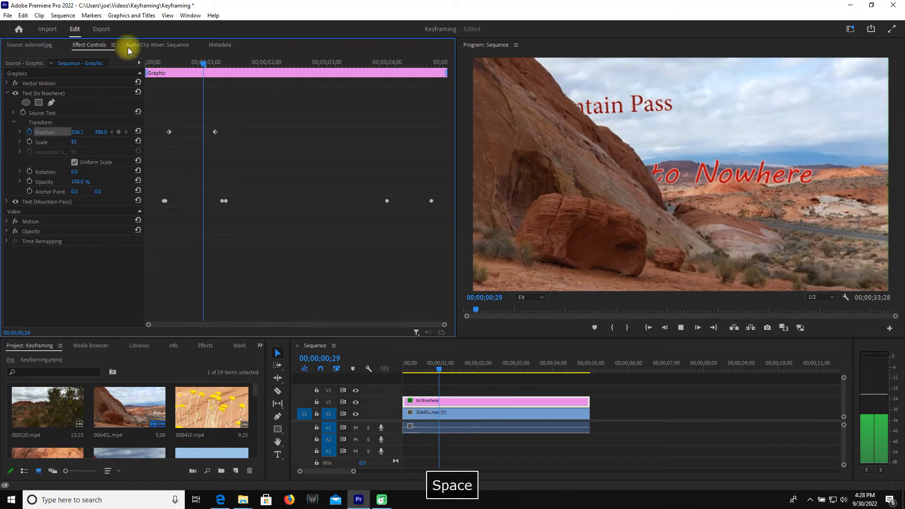
pyautogui.press('space')
# Step: Shift both "to Nowhere" Position keyframes so they start at about 0.7 seconds, and replay the title animation
pyautogui.moveTo(238, 114); pyautogui.dragTo(189, 131)
pyautogui.moveTo(263, 65); pyautogui.dragTo(150, 62)
pyautogui.press('space')
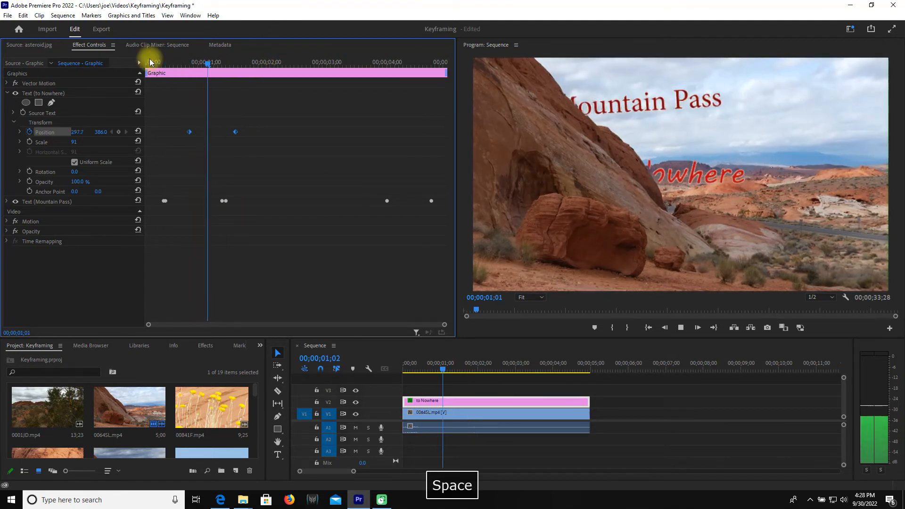
pyautogui.press('space')
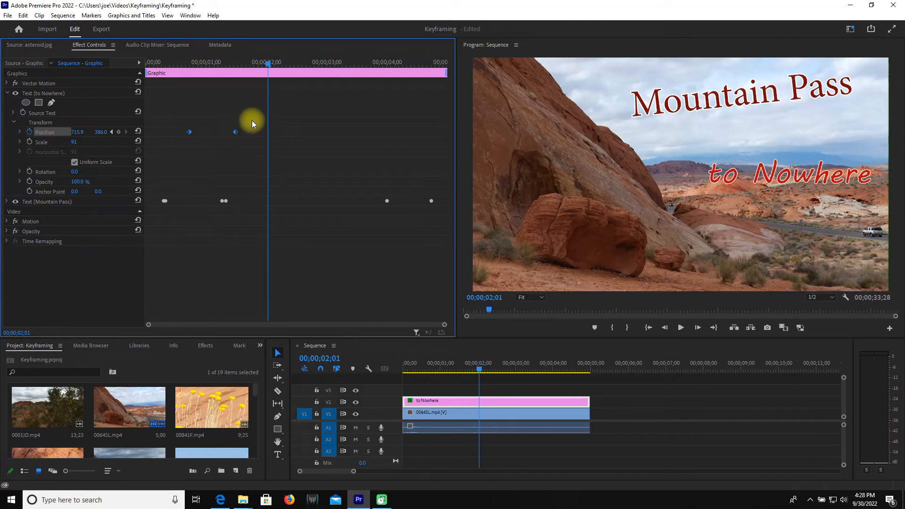
# Step: Delay both "to Nowhere" Position keyframes to start at about 2.5 seconds, and replay the title animation
pyautogui.moveTo(190, 131); pyautogui.dragTo(295, 130)
pyautogui.moveTo(266, 62); pyautogui.dragTo(166, 73)
pyautogui.press('space')
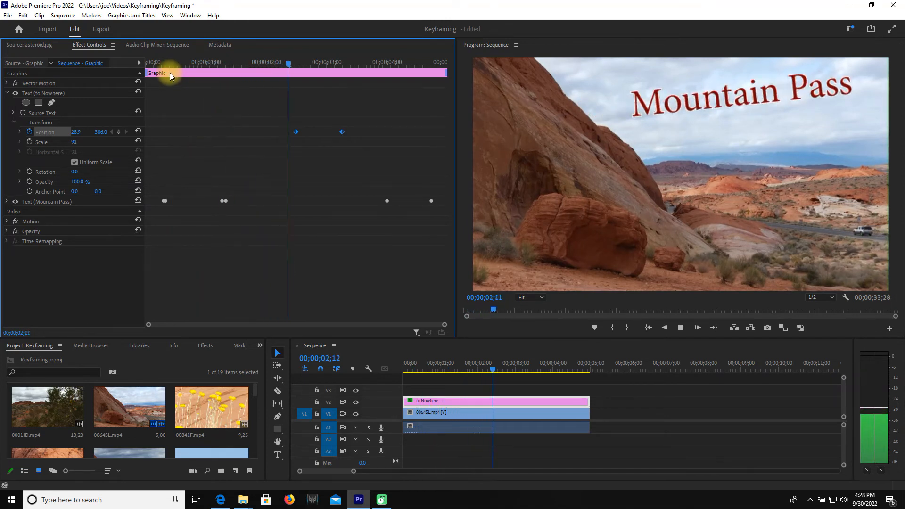
pyautogui.press('space')
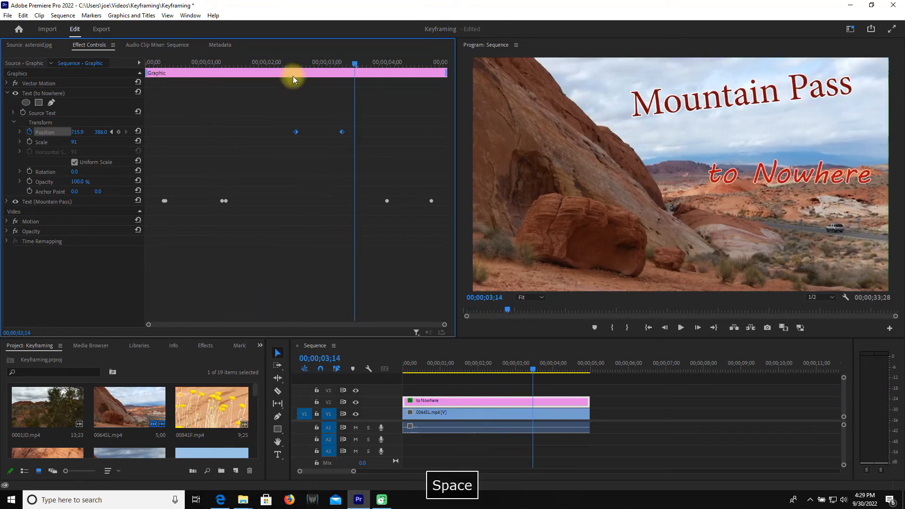
# Step: Move both "to Nowhere" Position keyframes earlier to start at about 1 second, and collapse the text's properties
pyautogui.moveTo(367, 114); pyautogui.dragTo(204, 147)
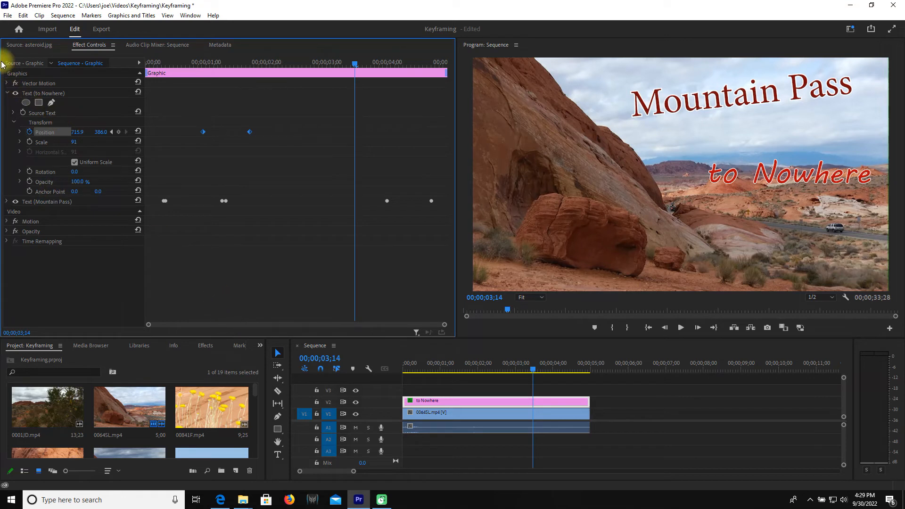
pyautogui.click(7, 94)
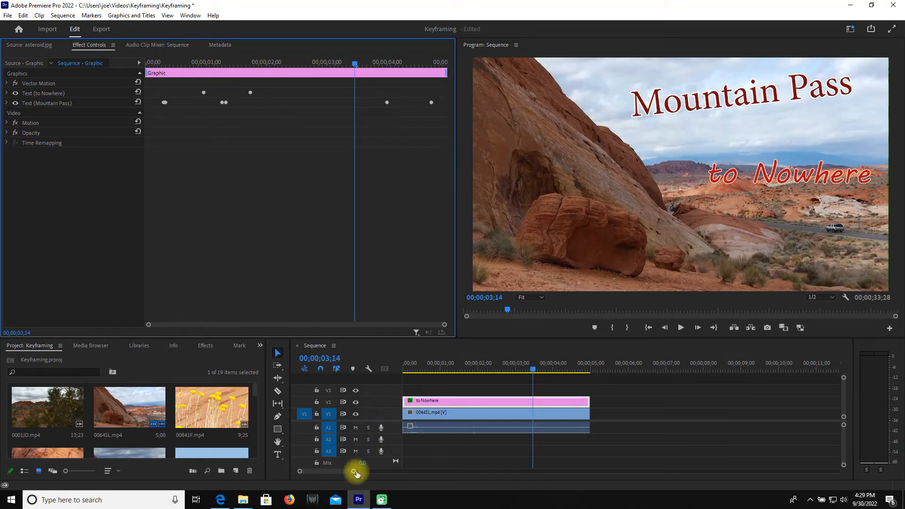
# Step: Go to the start of the asteroid and stars clips at 00;00;28;29 and play the asteroid's movement
pyautogui.press('Down')
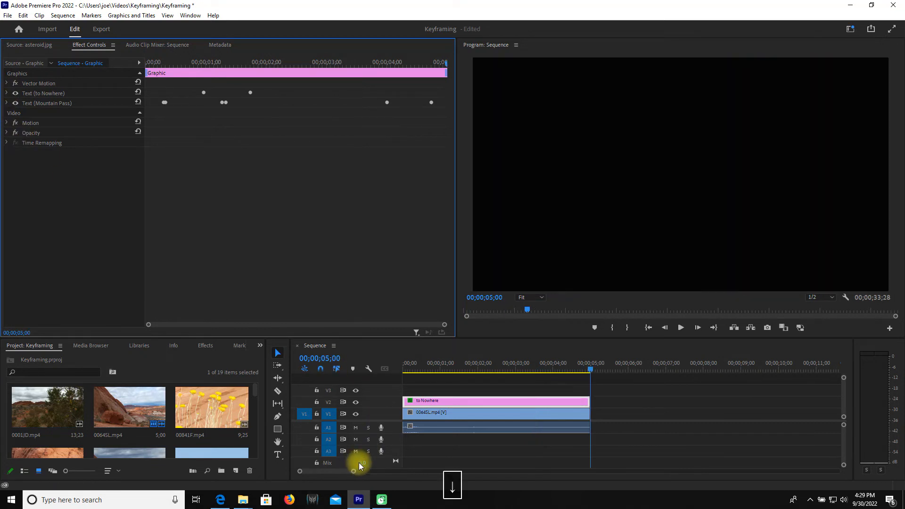
pyautogui.press('Down')
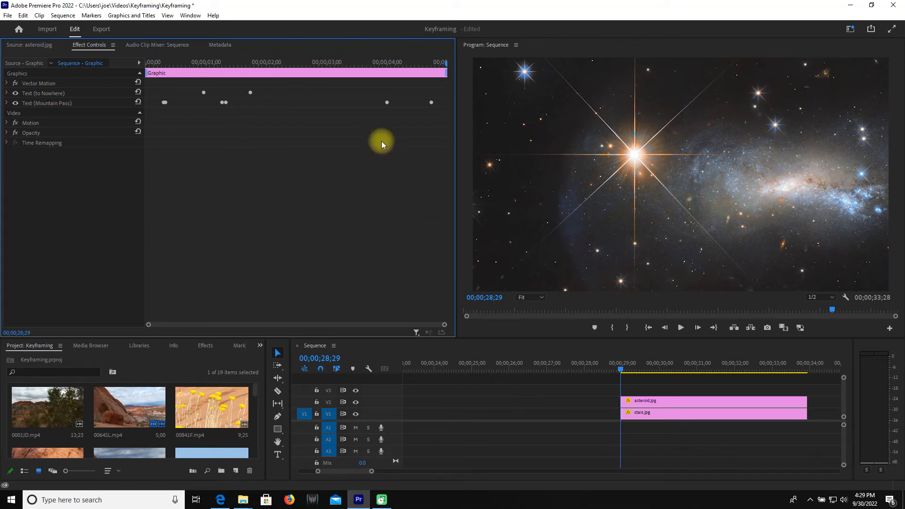
pyautogui.press('space')
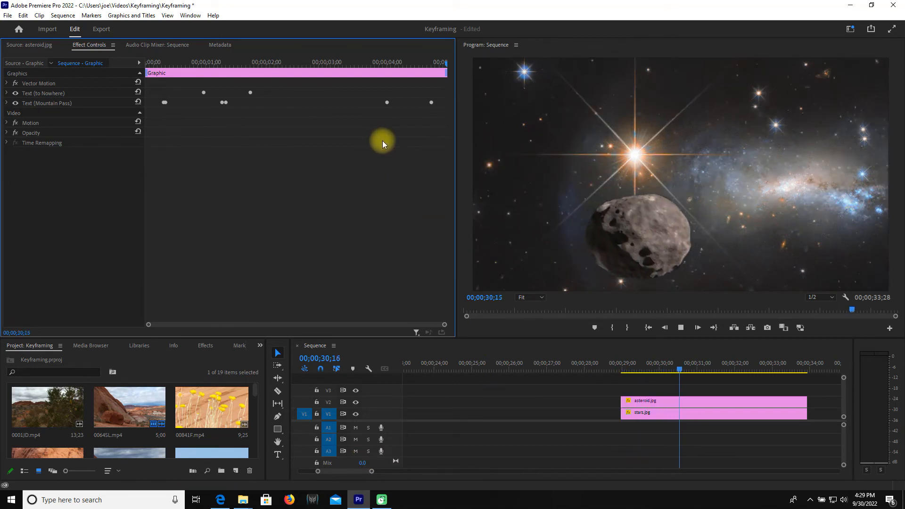
pyautogui.press('space')
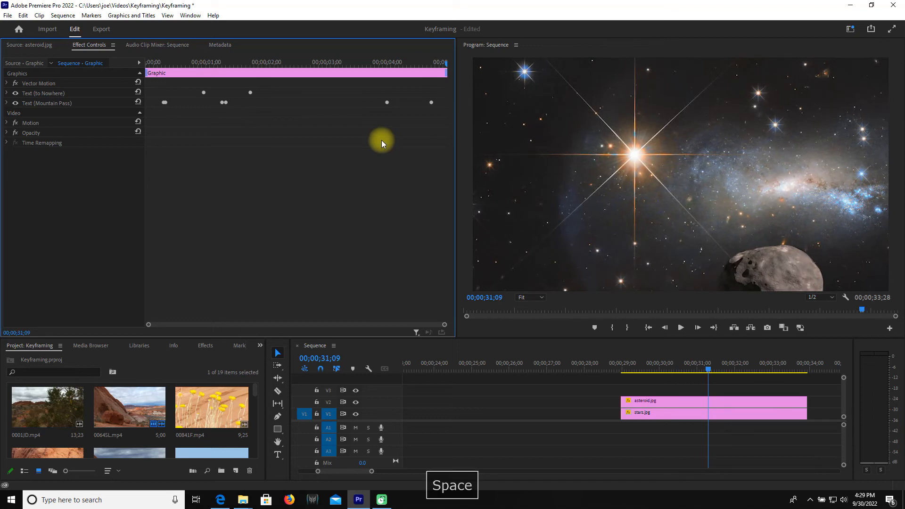
# Step: Select the asteroid.jpg clip and, at 00;00;30;00, toggle the asteroid and stars tracks off and on to examine each layer
pyautogui.click(677, 405)
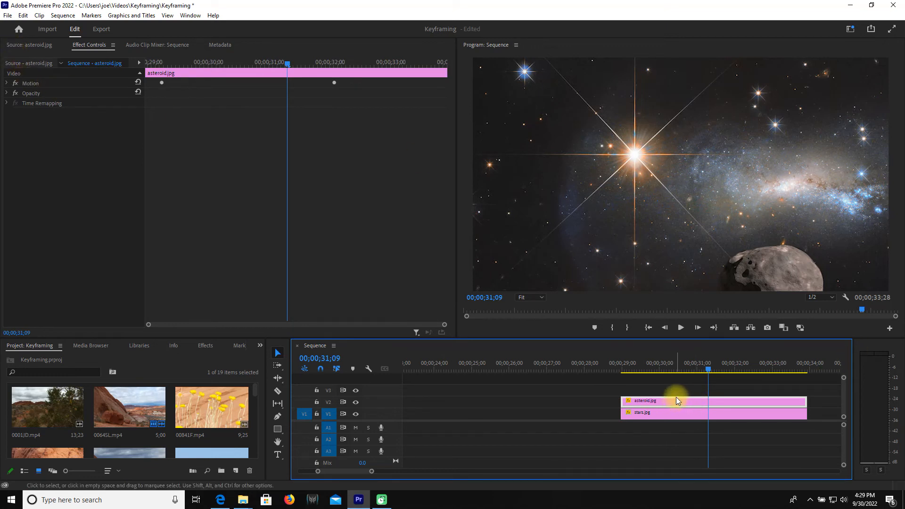
pyautogui.moveTo(709, 369); pyautogui.dragTo(658, 372)
pyautogui.click(357, 403)
pyautogui.click(358, 403)
pyautogui.click(356, 414)
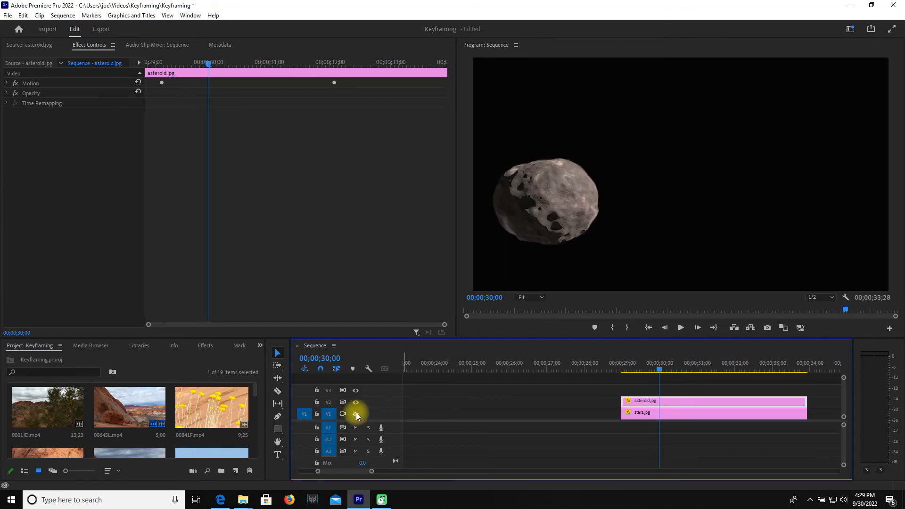
pyautogui.click(356, 413)
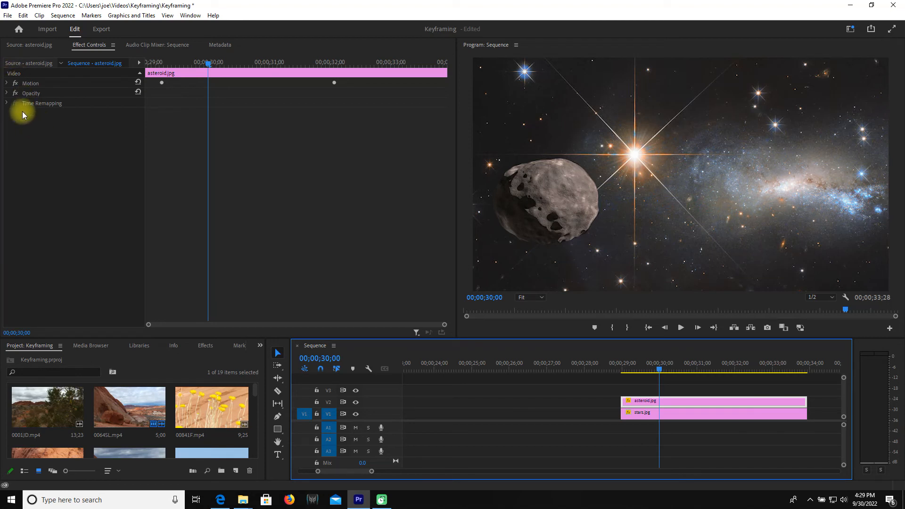
# Step: Reveal the asteroid clip's Motion and Opacity settings and examine its opacity mask outline back to 00;00;29;19
pyautogui.click(7, 83)
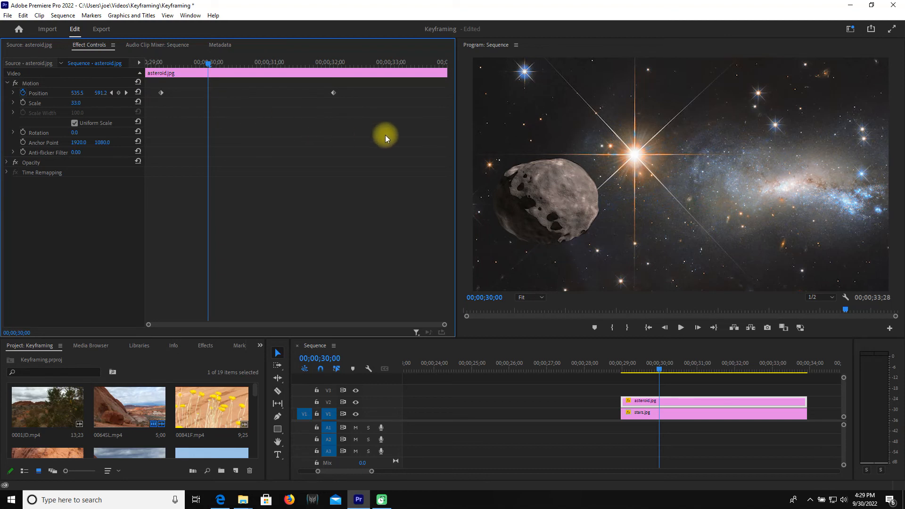
pyautogui.click(6, 162)
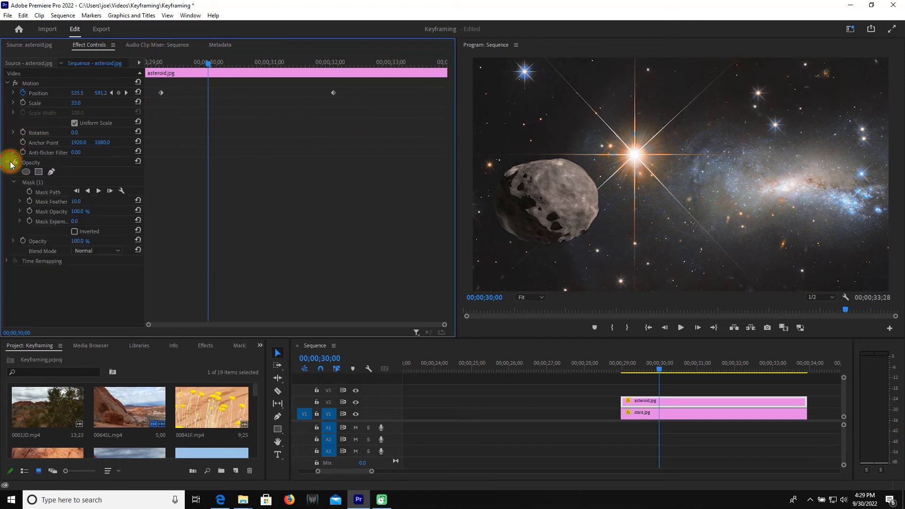
pyautogui.click(30, 182)
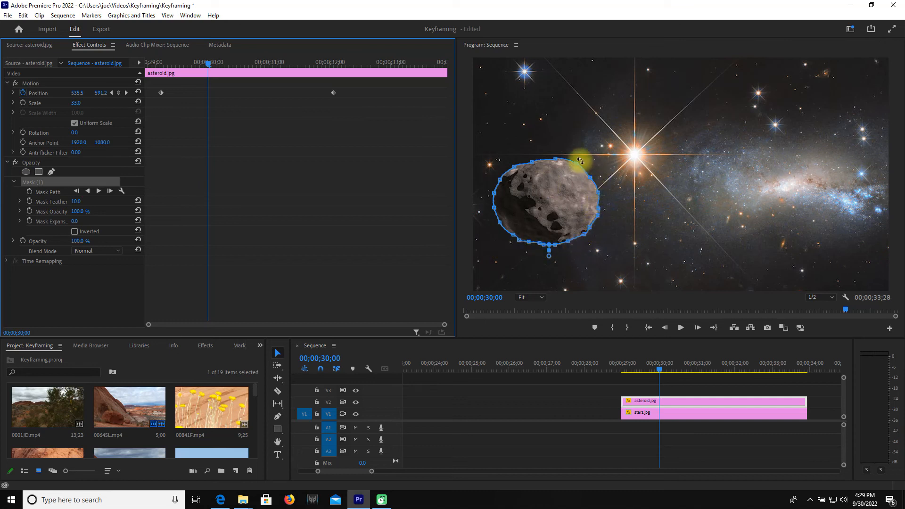
pyautogui.moveTo(208, 62); pyautogui.dragTo(186, 74)
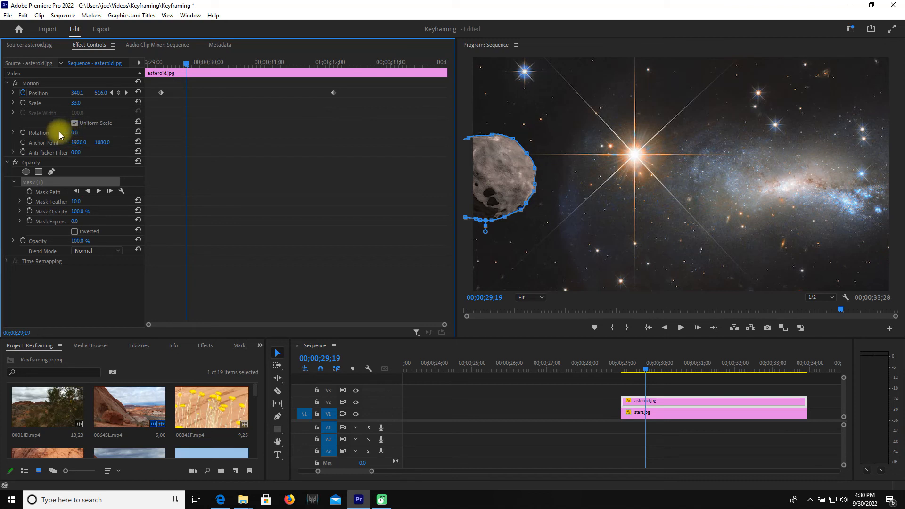
# Step: Turn on Rotation keyframing for the asteroid clip at 00;00;29;05 and add a slightly rotated keyframe at 00;00;32;03
pyautogui.moveTo(185, 61); pyautogui.dragTo(156, 61)
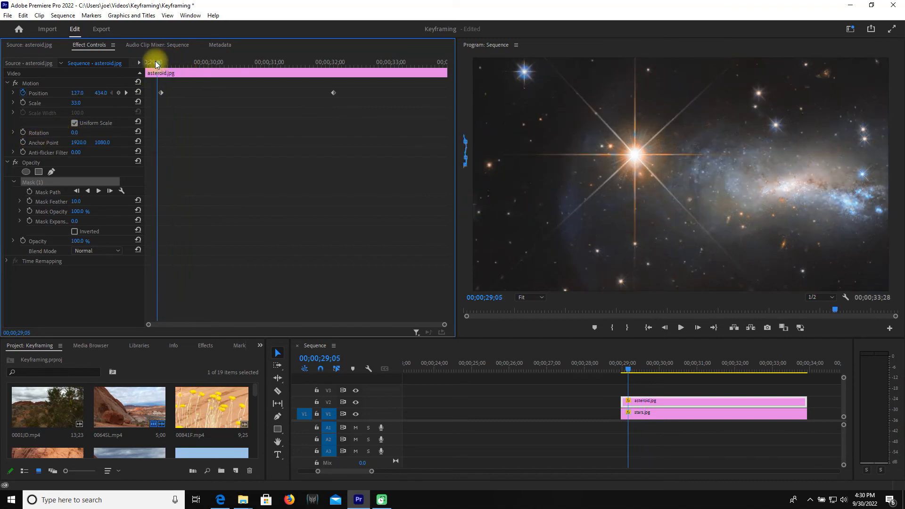
pyautogui.click(23, 133)
pyautogui.moveTo(157, 62); pyautogui.dragTo(337, 64)
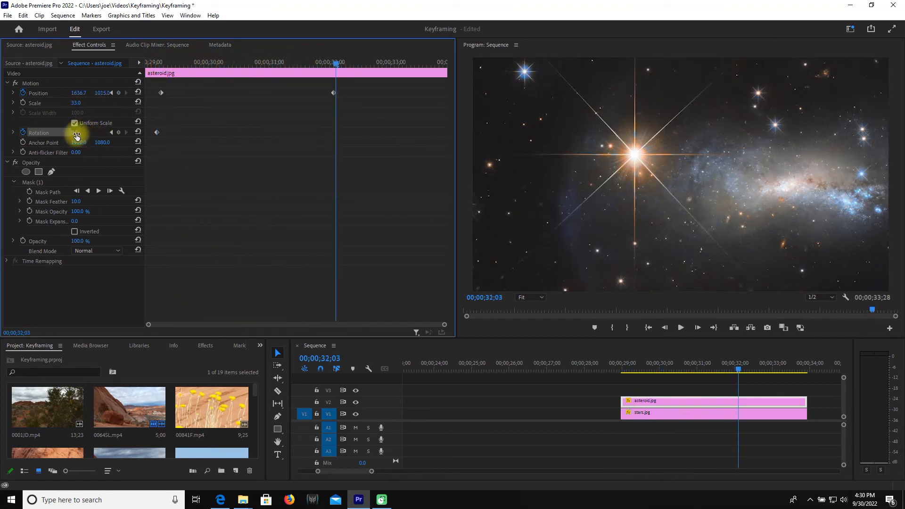
pyautogui.moveTo(76, 132)
pyautogui.mouseDown()
pyautogui.moveTo(67, 131)
pyautogui.moveTo(89, 135)
pyautogui.moveTo(70, 134)
pyautogui.mouseUp()
# Step: Play the asteroid clip from its beginning to check the slight rotation during its flight
pyautogui.click(338, 65)
pyautogui.moveTo(337, 65); pyautogui.dragTo(148, 69)
pyautogui.press('space')
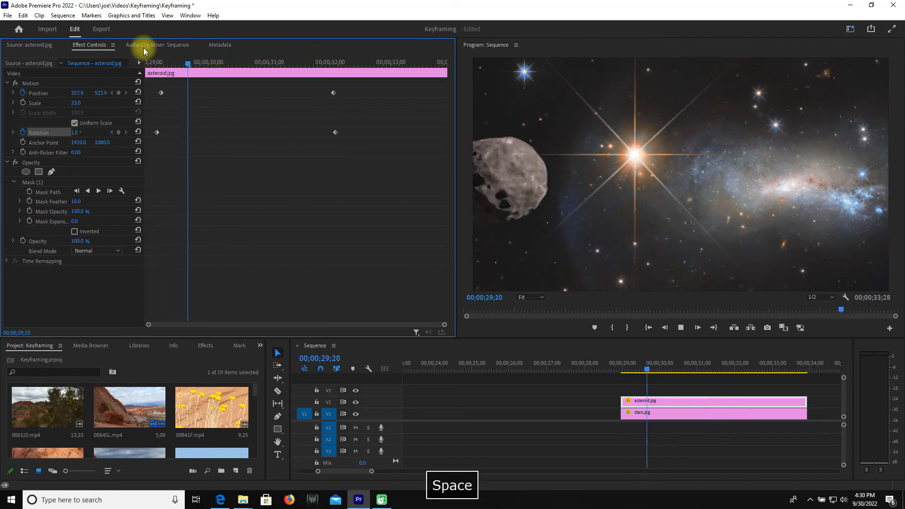
pyautogui.press('space')
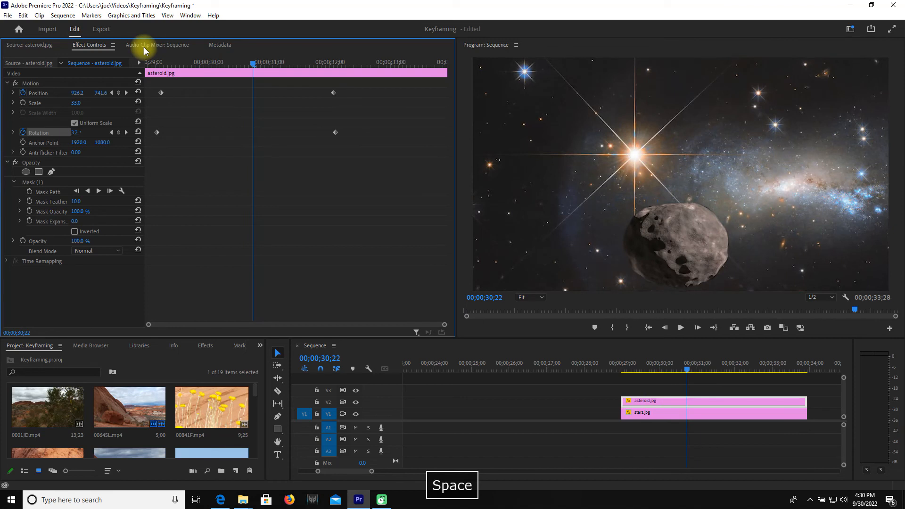
pyautogui.press('space')
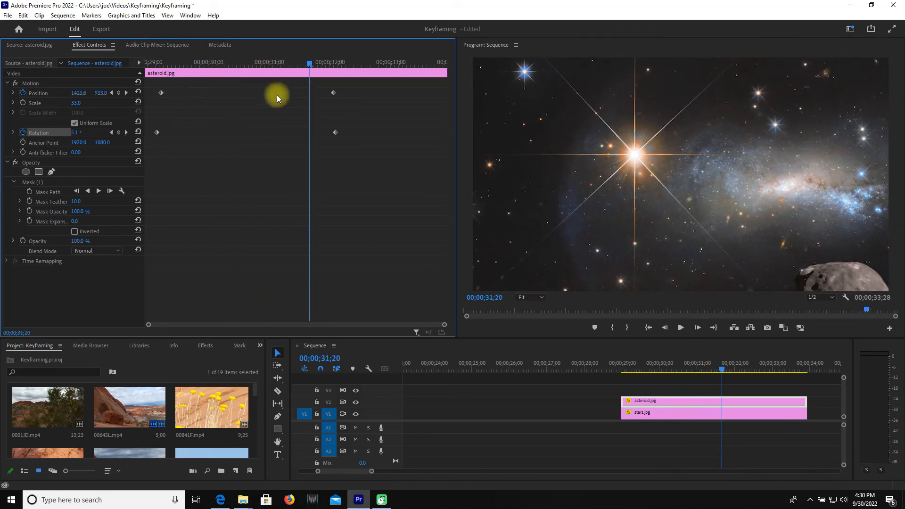
# Step: Set the asteroid clip's Rotation keyframe at 00;00;32;03 to 81.0° and replay the animation from 00;00;28;29
pyautogui.click(126, 132)
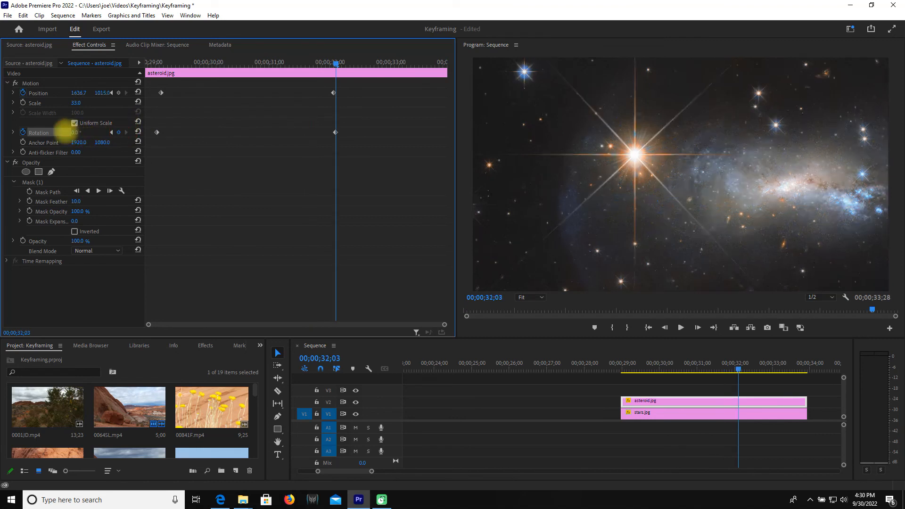
pyautogui.moveTo(47, 127); pyautogui.dragTo(89, 127)
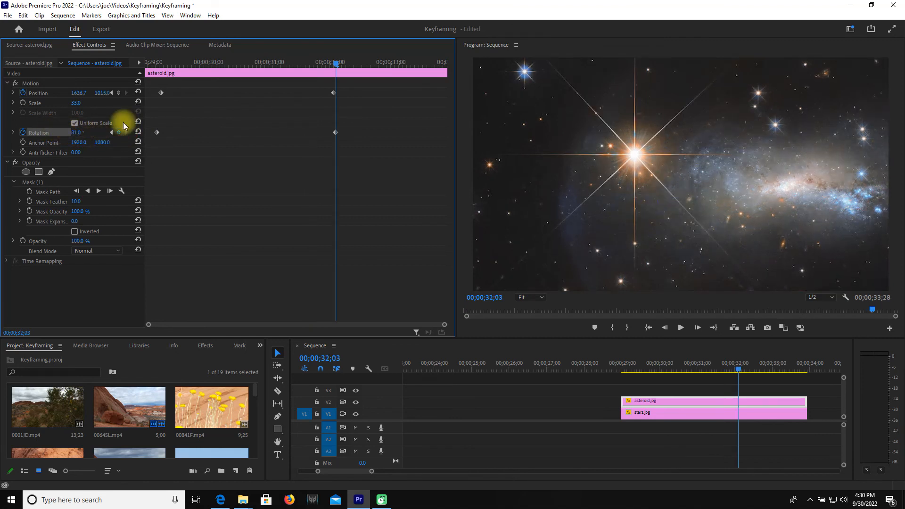
pyautogui.moveTo(325, 64); pyautogui.dragTo(112, 63)
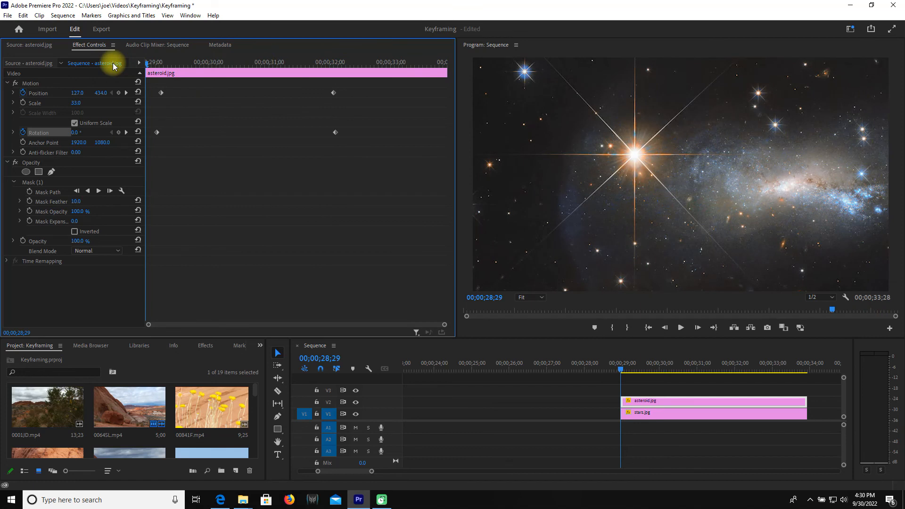
pyautogui.press('space')
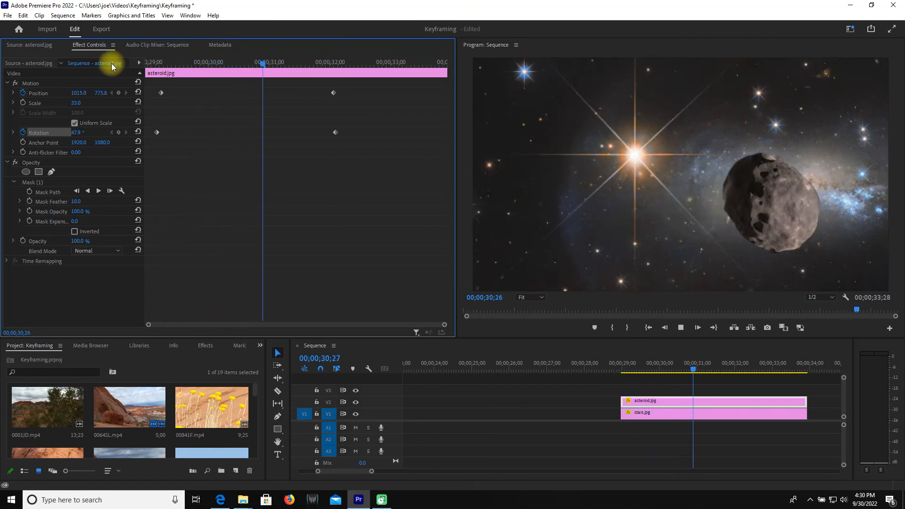
pyautogui.press('space')
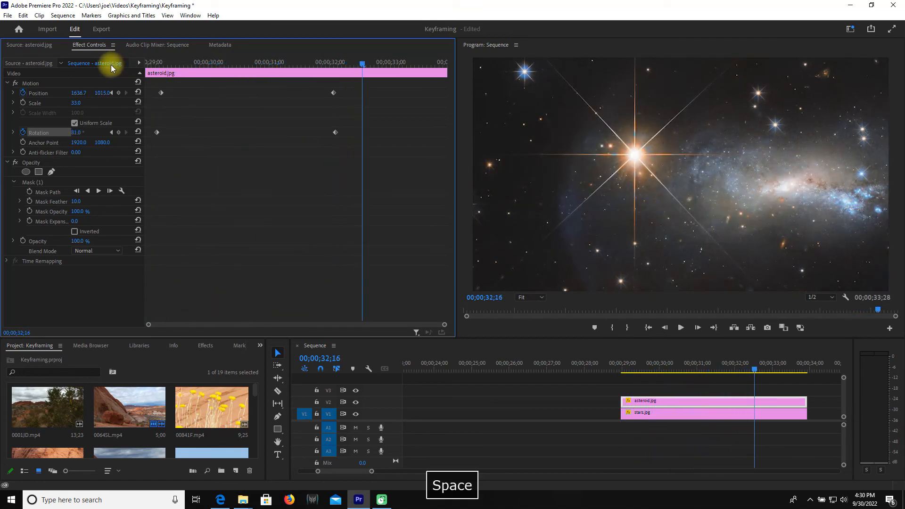
# Step: Select the asteroid clip's Motion effect and examine its frame and anchor point from 00;00;29;12 to 00;00;30;02
pyautogui.moveTo(359, 63); pyautogui.dragTo(171, 58)
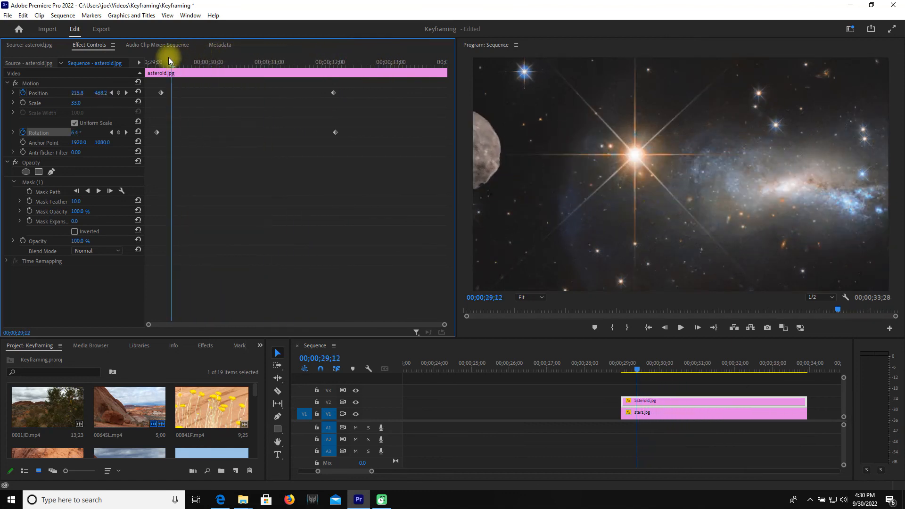
pyautogui.click(7, 162)
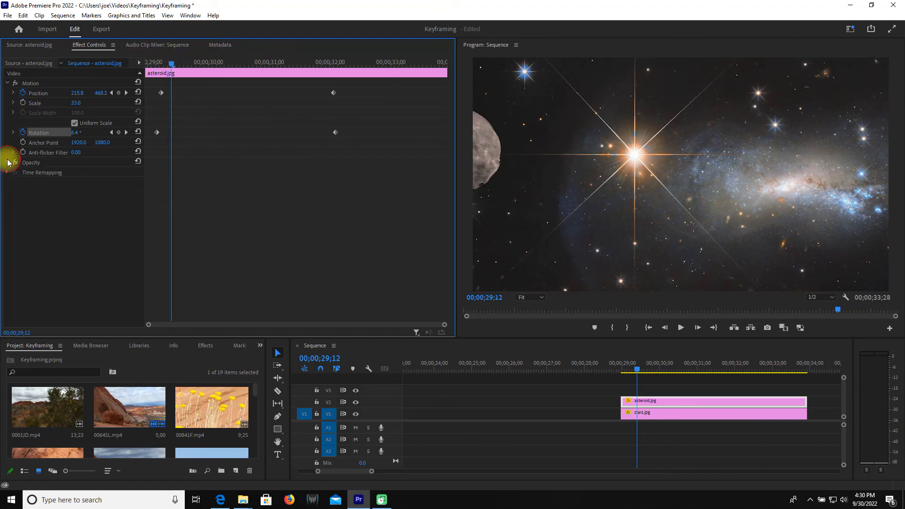
pyautogui.click(7, 84)
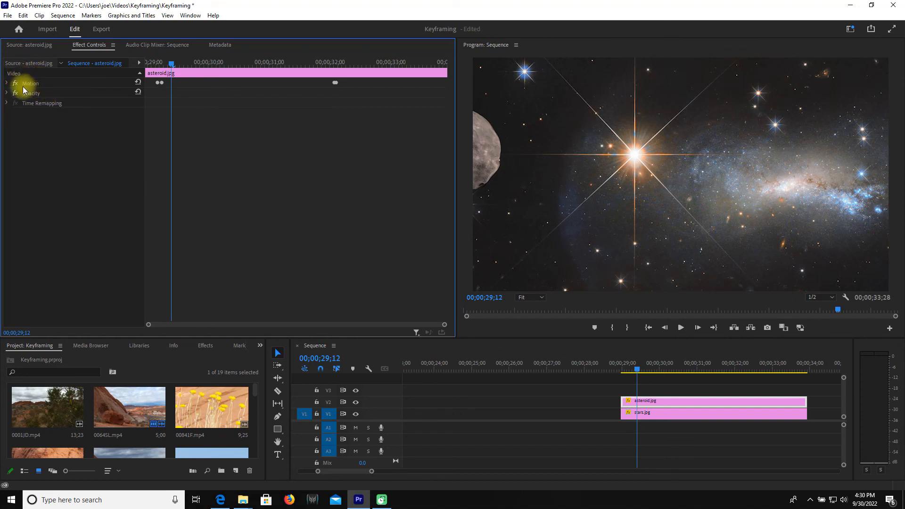
pyautogui.click(4, 85)
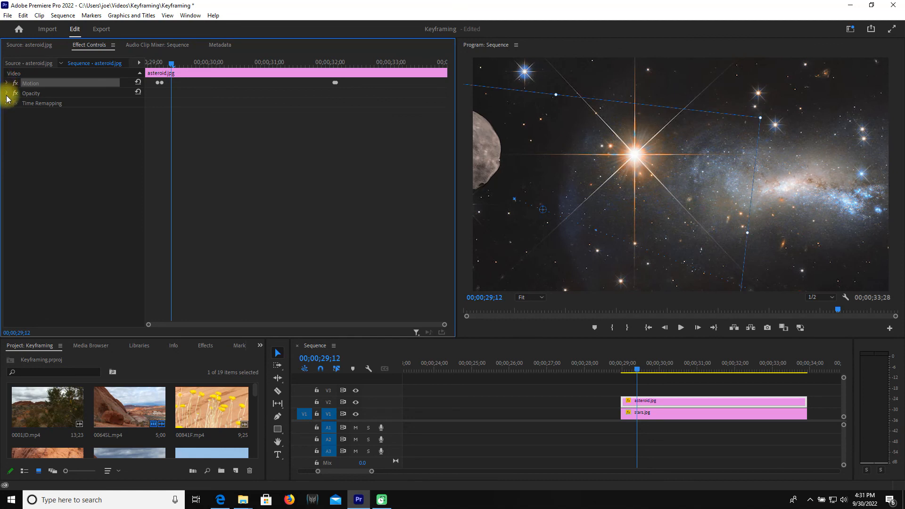
pyautogui.click(8, 83)
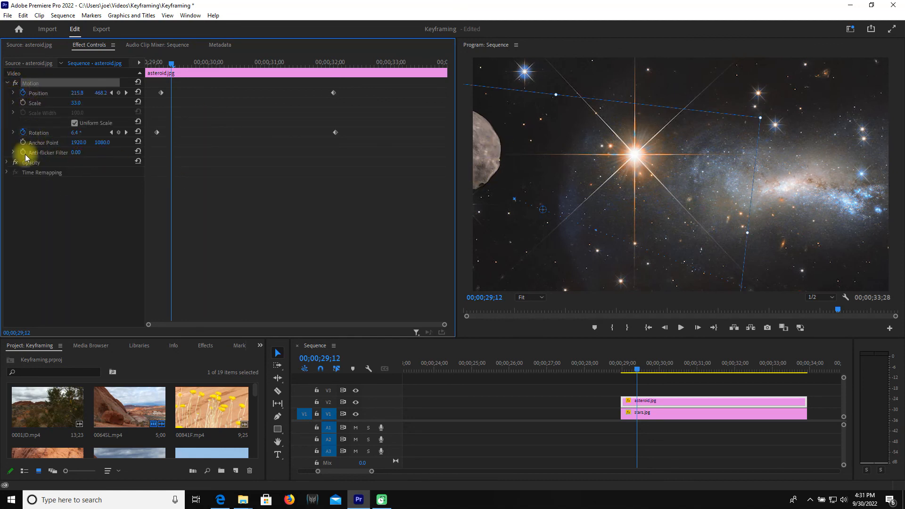
pyautogui.moveTo(247, 66); pyautogui.dragTo(213, 68)
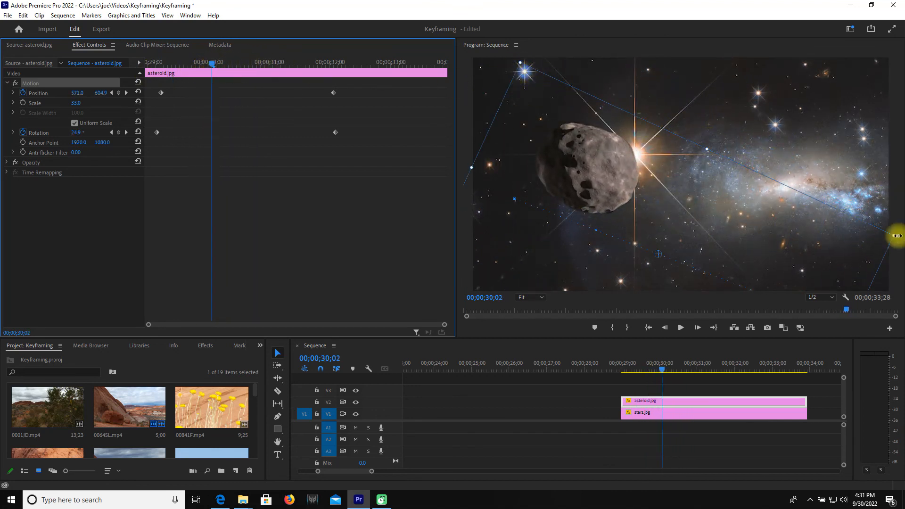